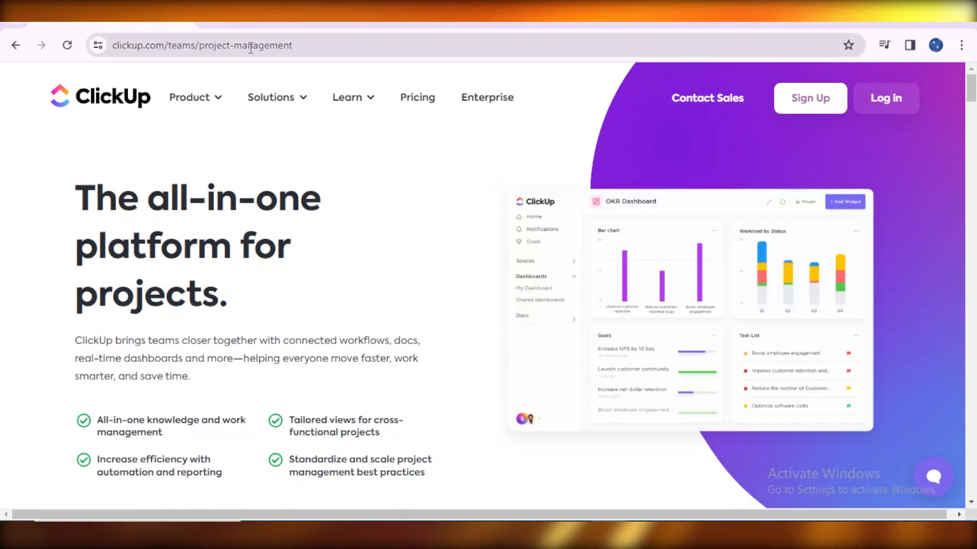
- Look over the ClickUp landing page, selecting part of its address and scrolling down and back up
left_click_drag(178, 45, 121, 46)
left_click(530, 153)
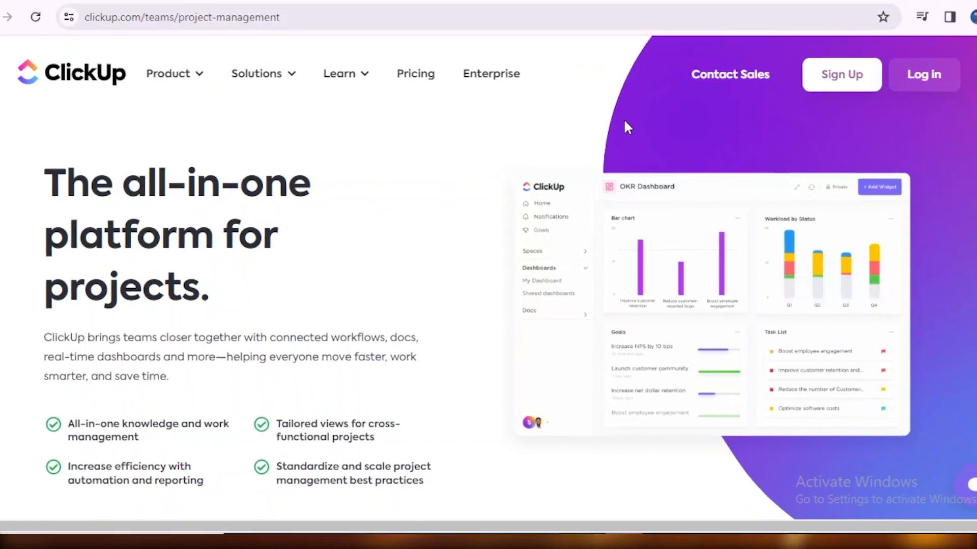
scroll(915, 117, "down", 1)
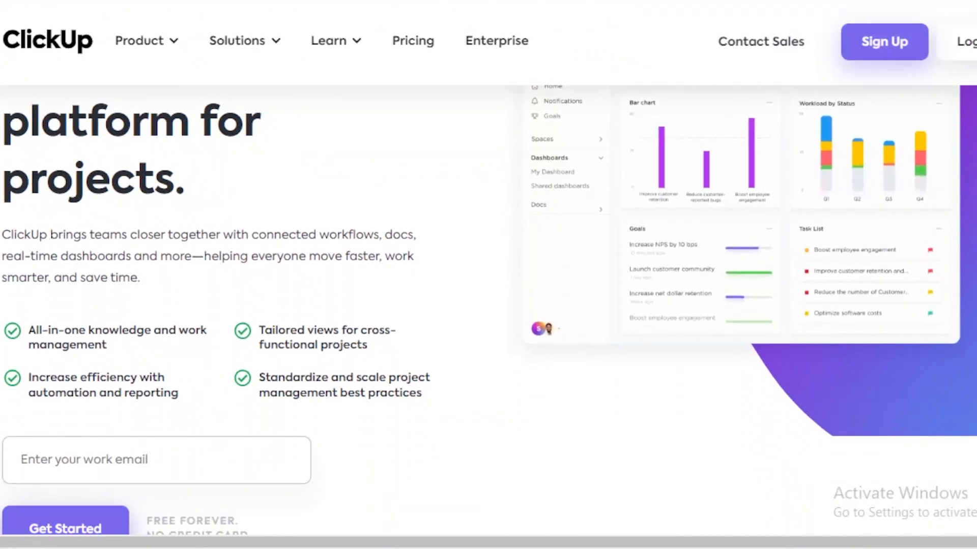
scroll(896, 35, "up", 2)
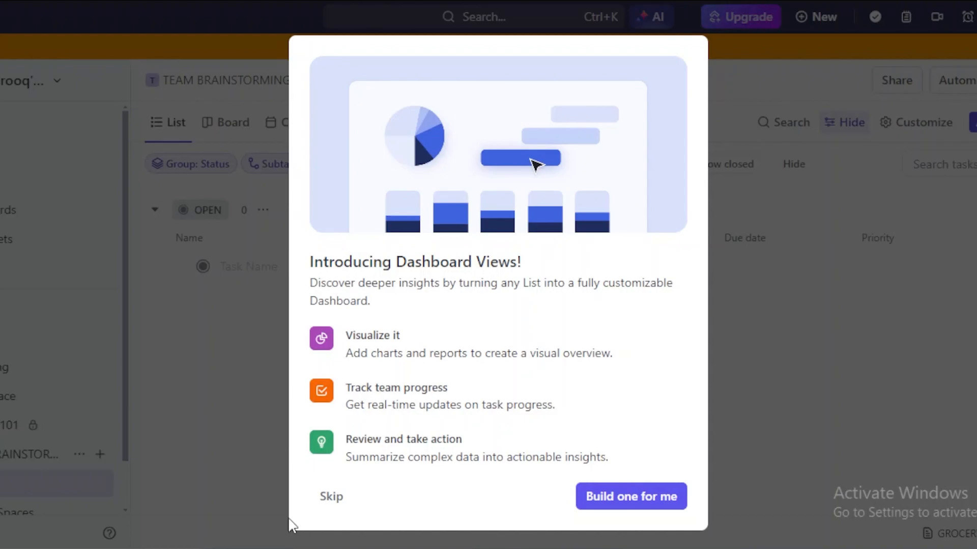
- Skip the Introducing Dashboard Views popup
left_click(335, 498)
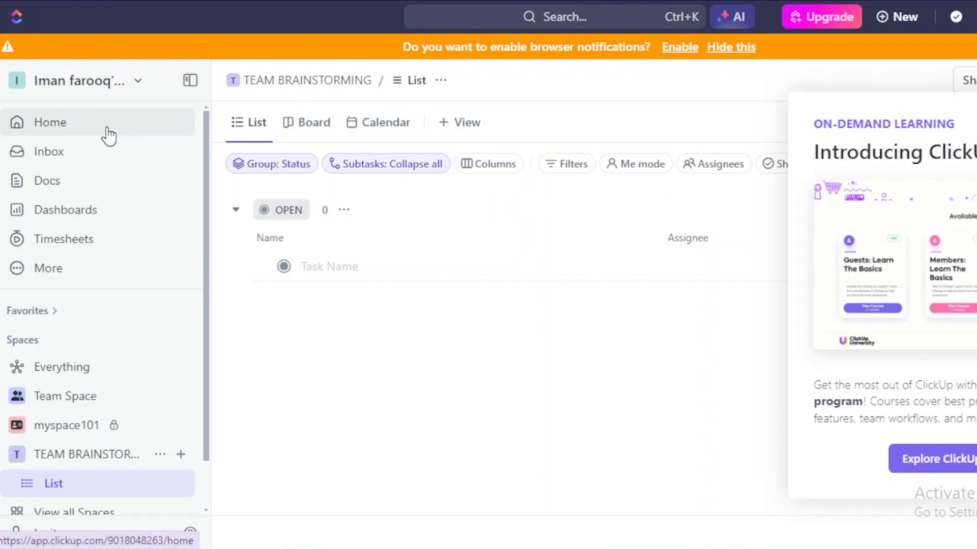
- Go to Home and dismiss the ClickUp University popup and the browser-notification bar
left_click(107, 134)
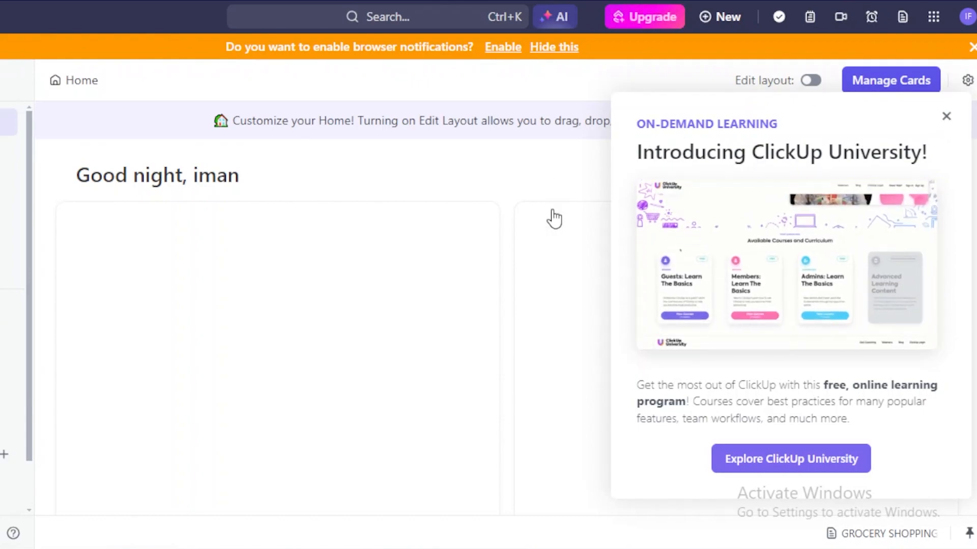
left_click(227, 250)
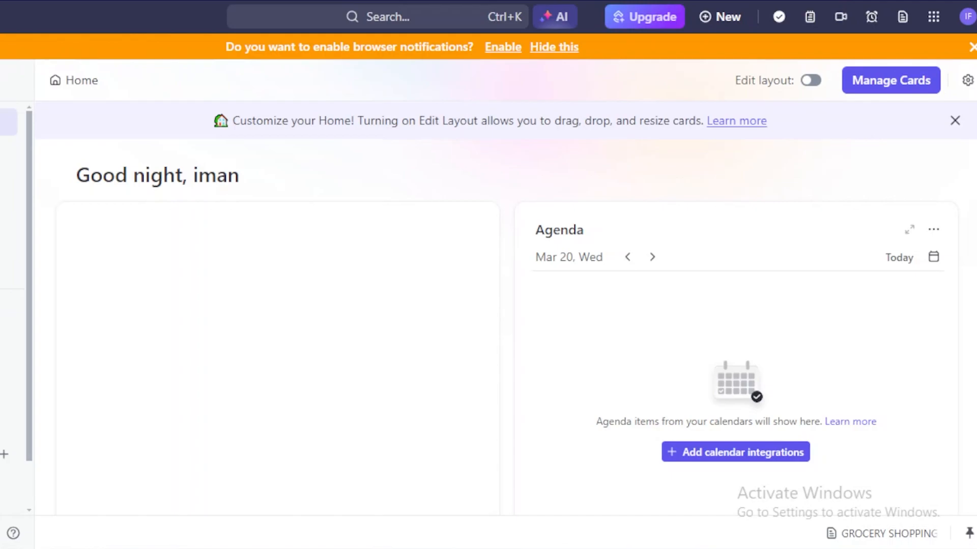
scroll(506, 305, "down", 4)
scroll(506, 305, "up", 4)
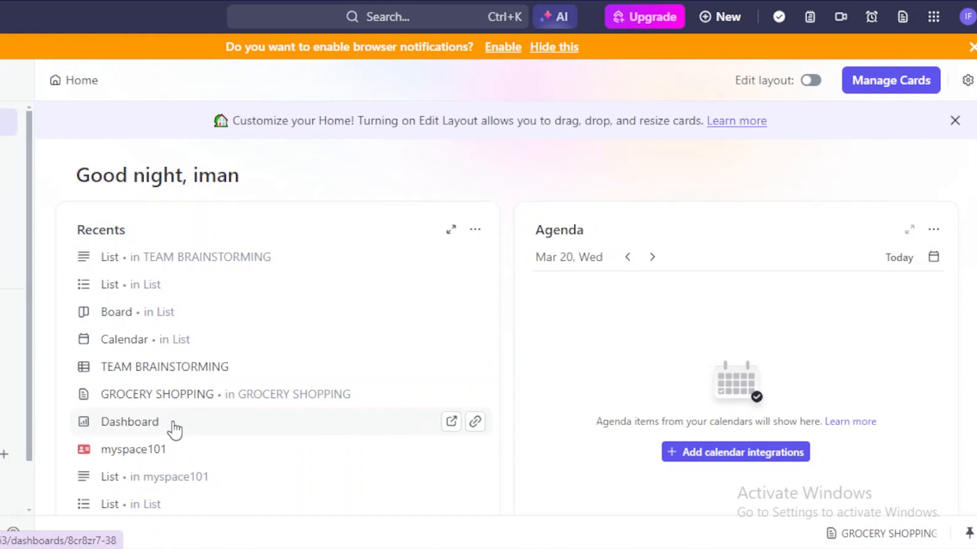
left_click(970, 47)
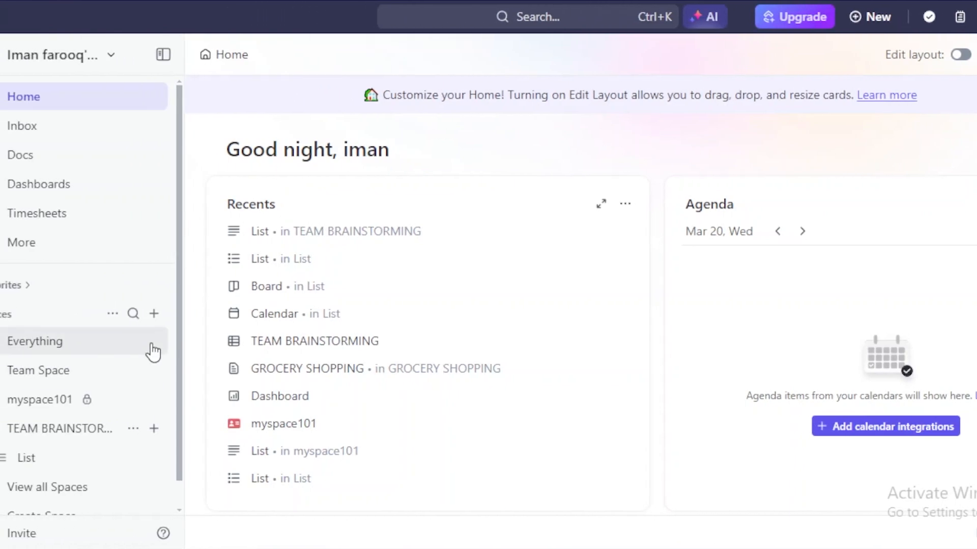
- Open Team Space's overview by way of Everything and View all Spaces
scroll(177, 366, "down", 1)
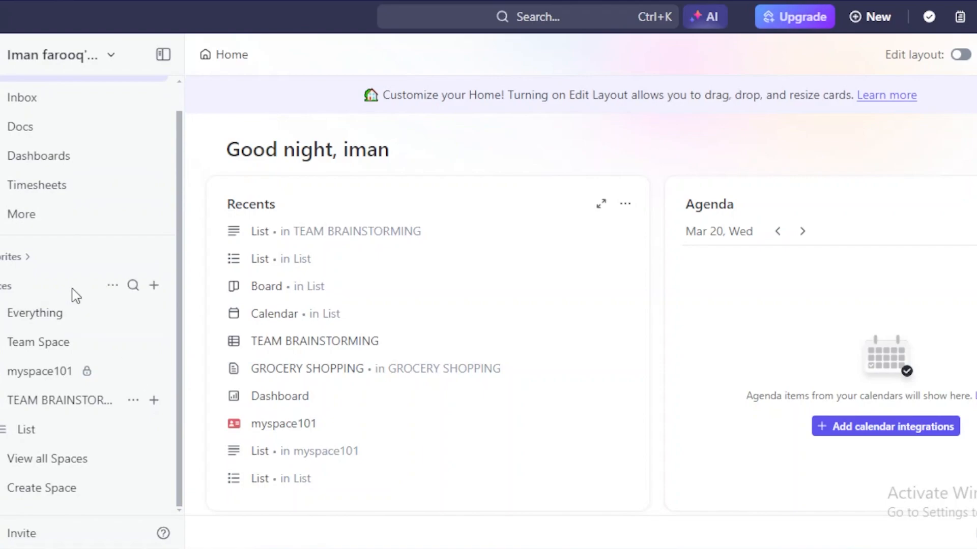
left_click(50, 320)
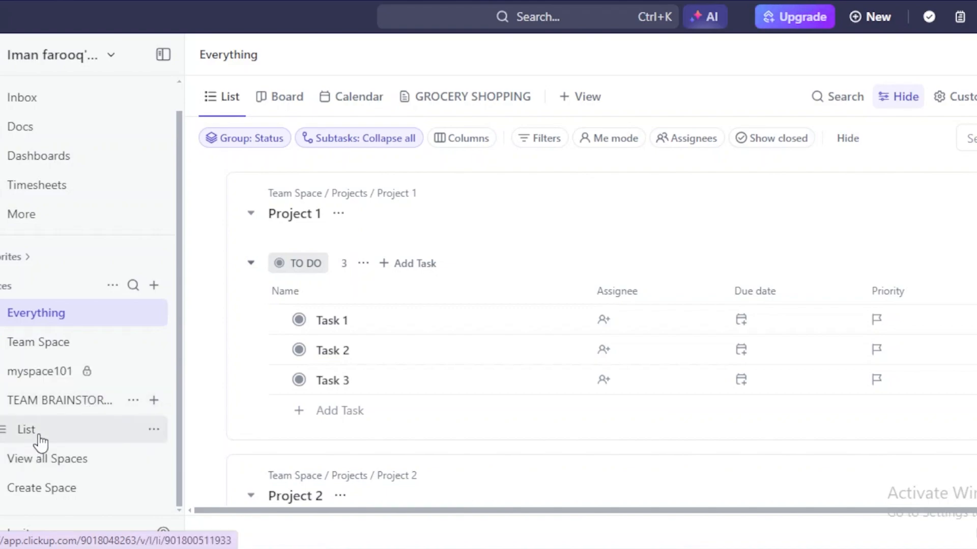
left_click(51, 468)
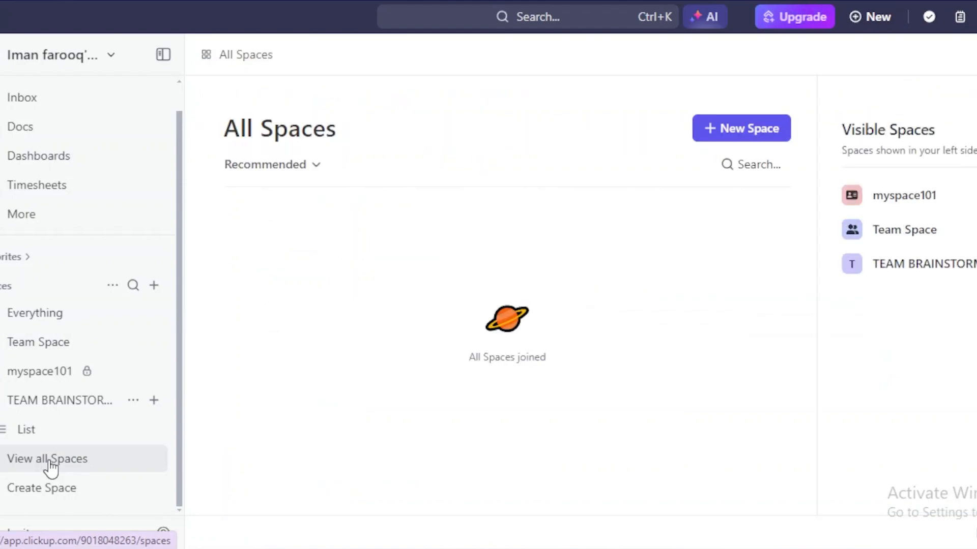
left_click(96, 353)
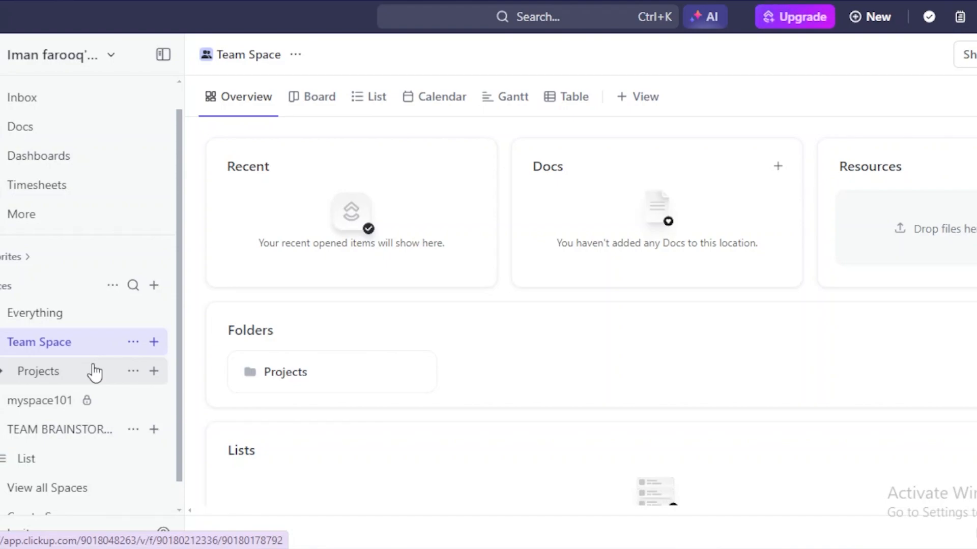
- Expand the Projects folder, check its + menu, and open the Project 1 then Project 2 lists
left_click(153, 376)
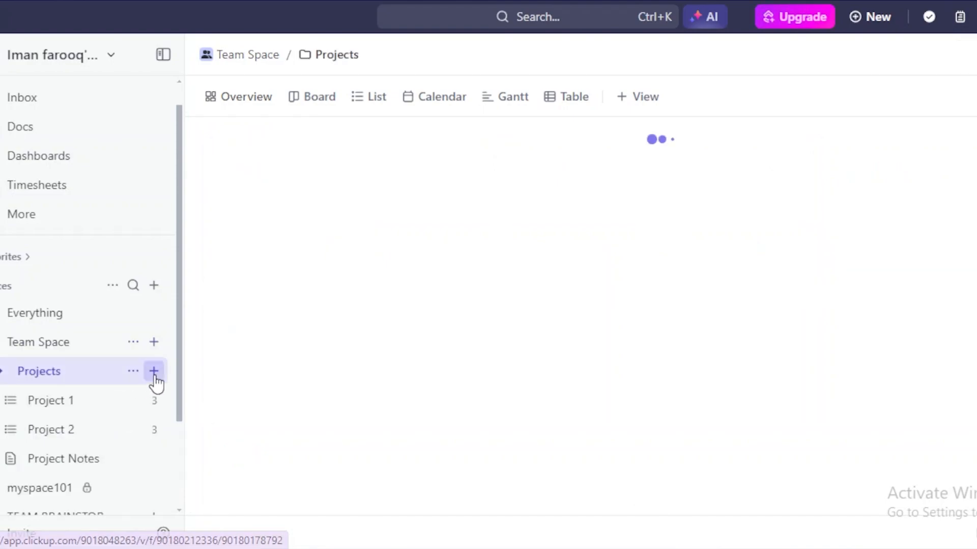
left_click(154, 372)
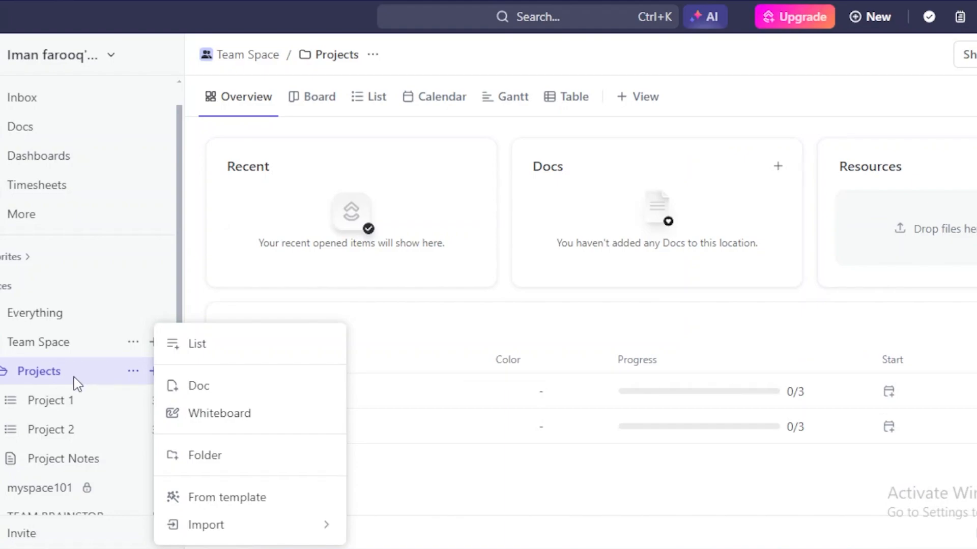
left_click(84, 411)
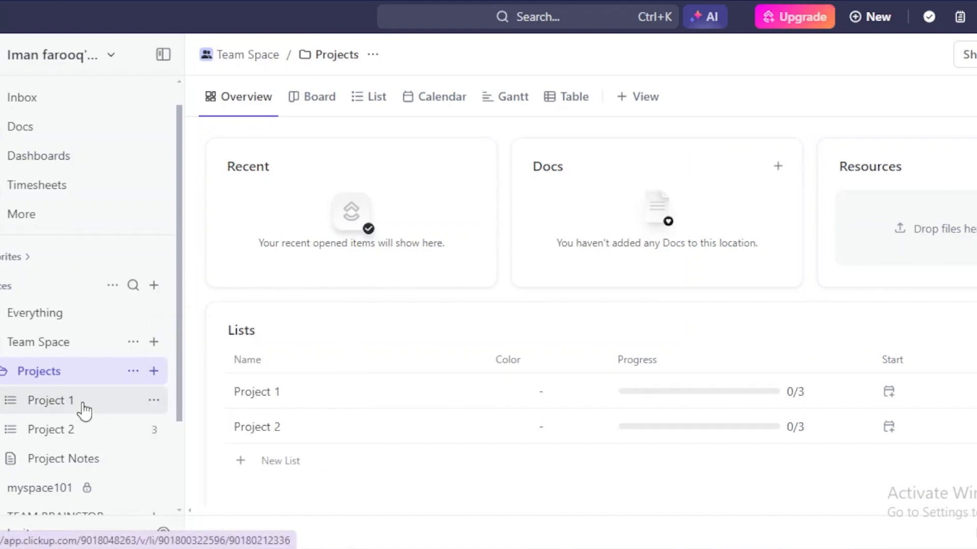
left_click(92, 436)
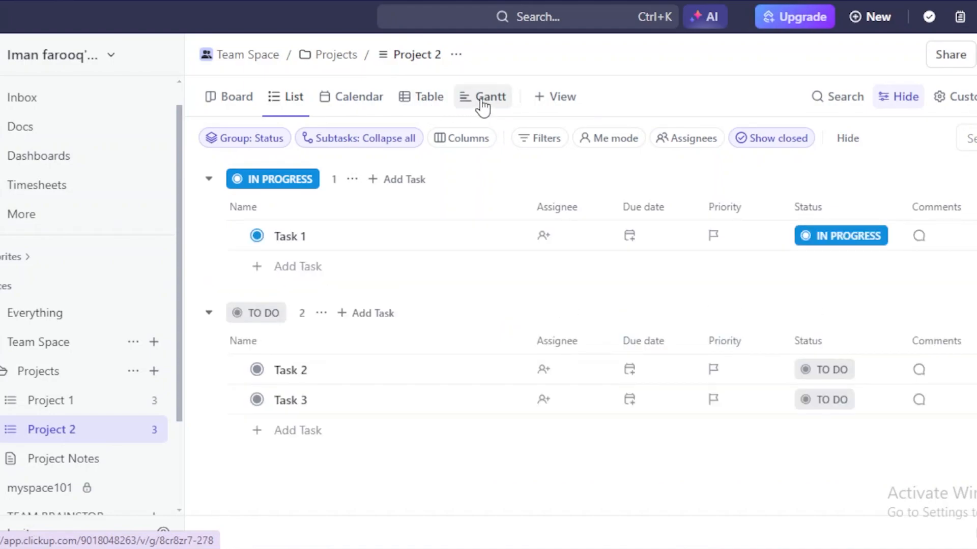
- Browse the available view types, then open the TEAM BRAINSTORMING space overview
left_click(560, 101)
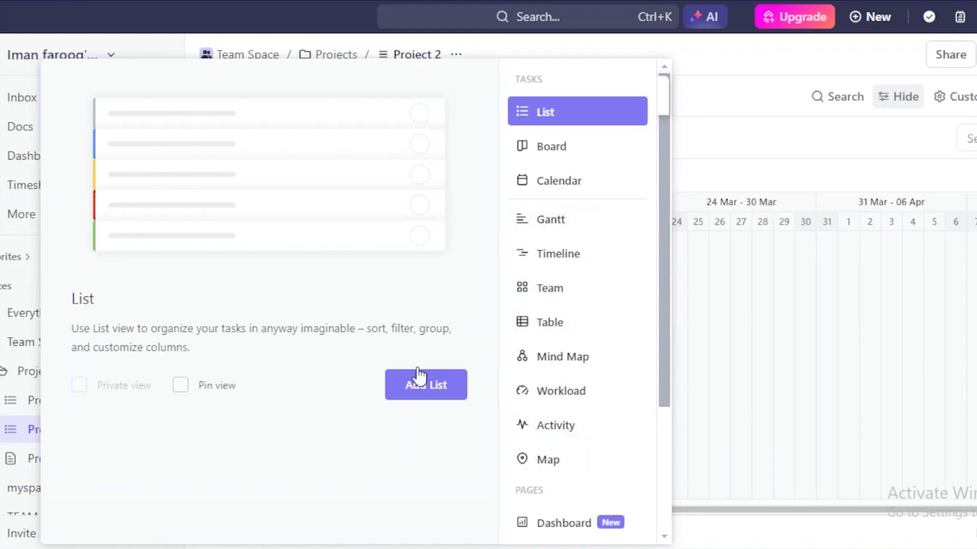
left_click(735, 373)
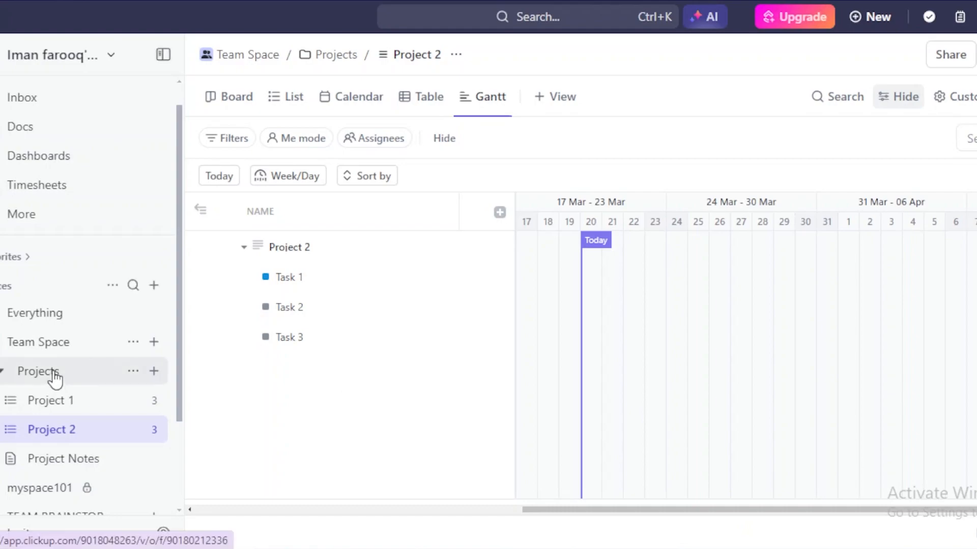
left_click_drag(178, 323, 179, 421)
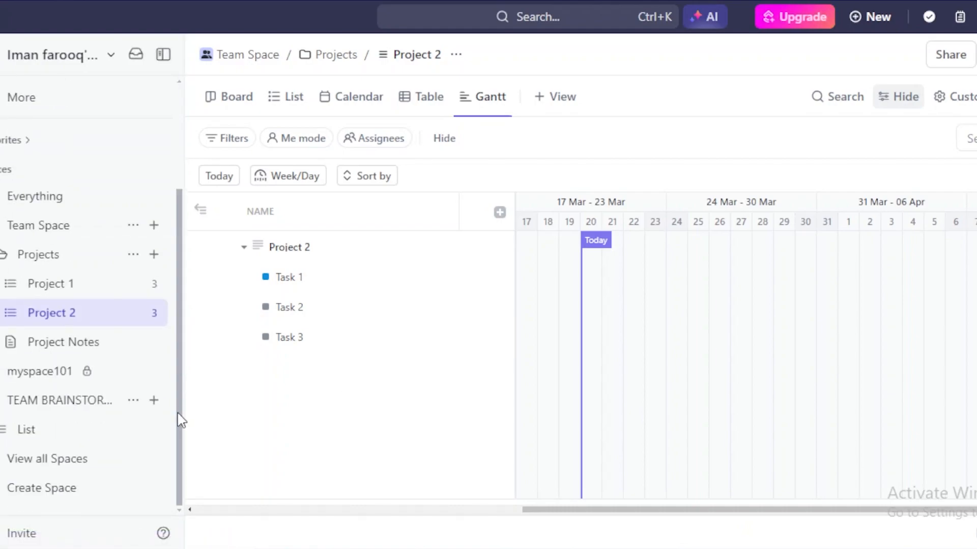
left_click(81, 402)
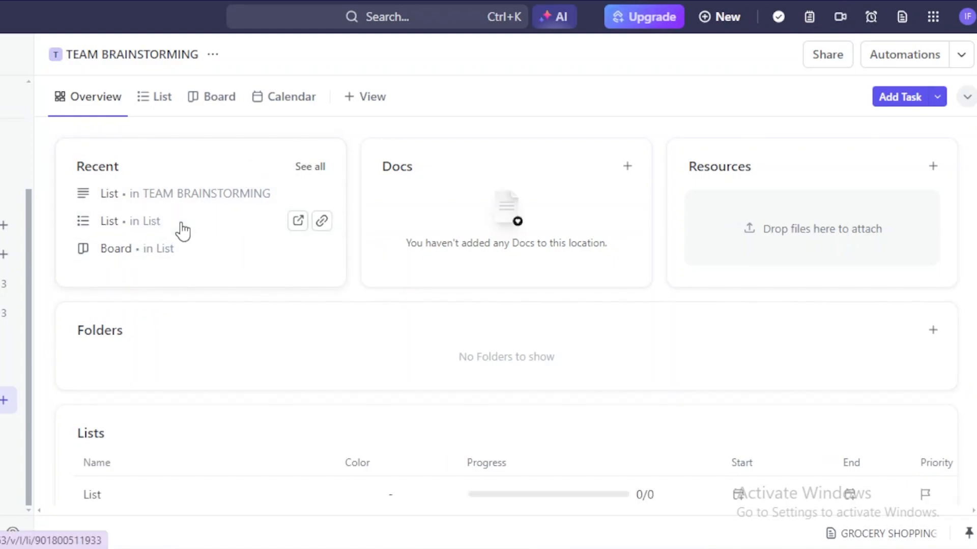
- Show TEAM BRAINSTORMING in List view, then switch it to the March 2024 Calendar view
left_click(162, 97)
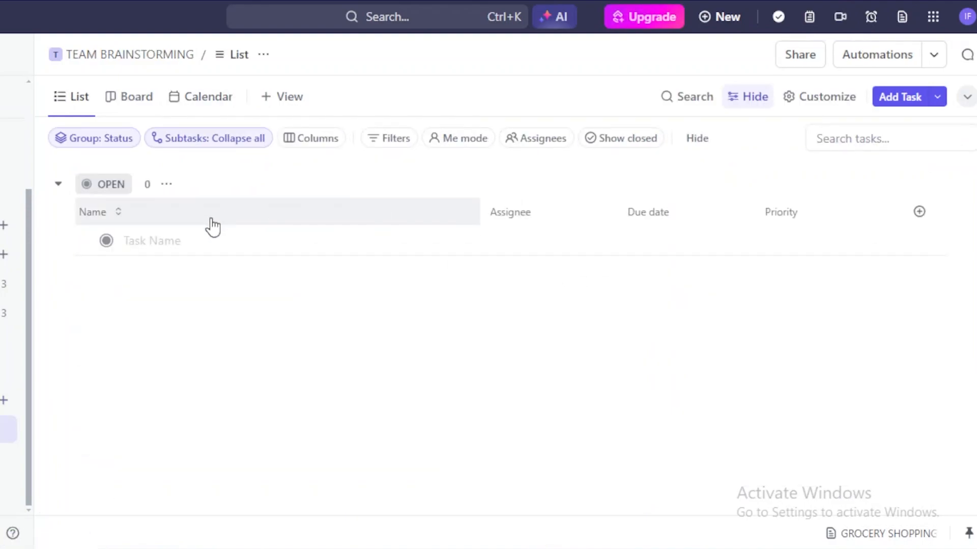
left_click(179, 245)
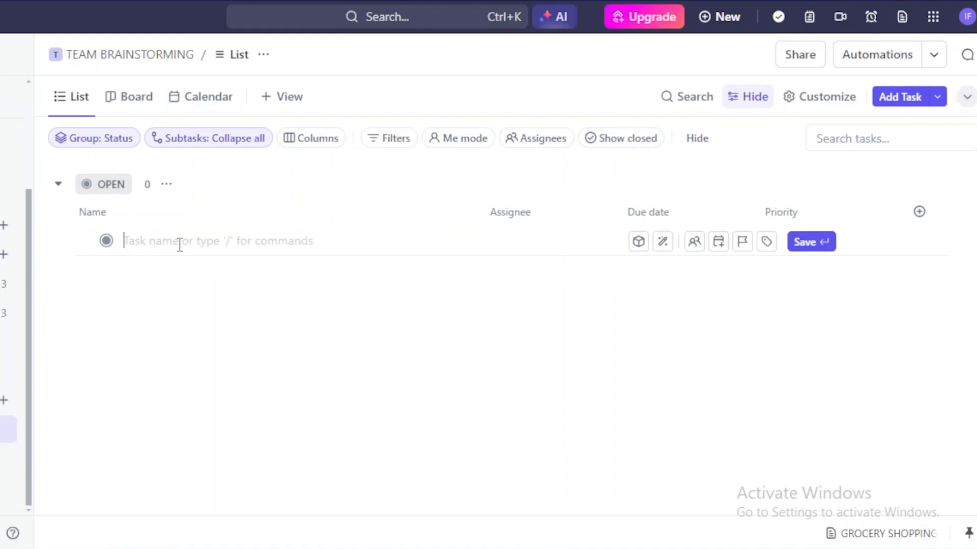
left_click(156, 97)
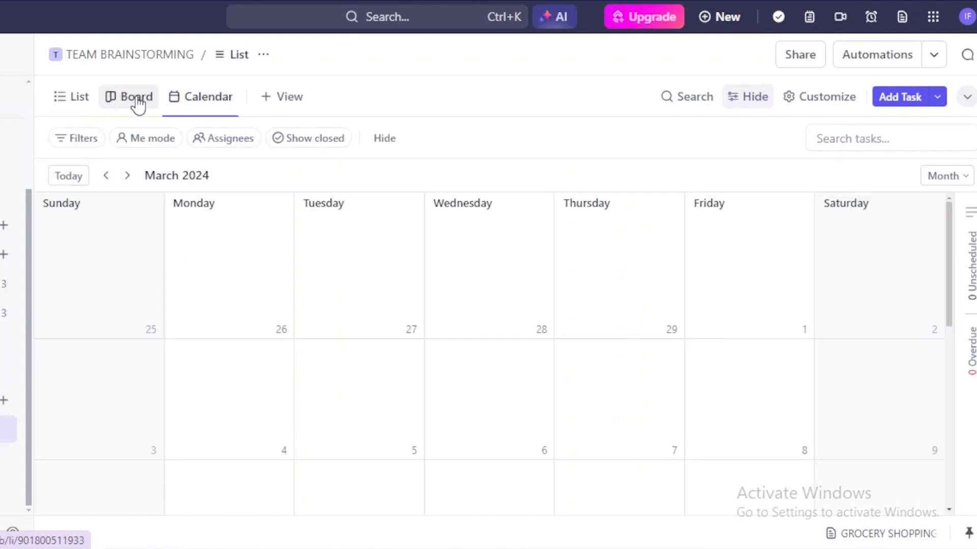
- Switch the list to Board view and set Group to Priority
left_click(230, 140)
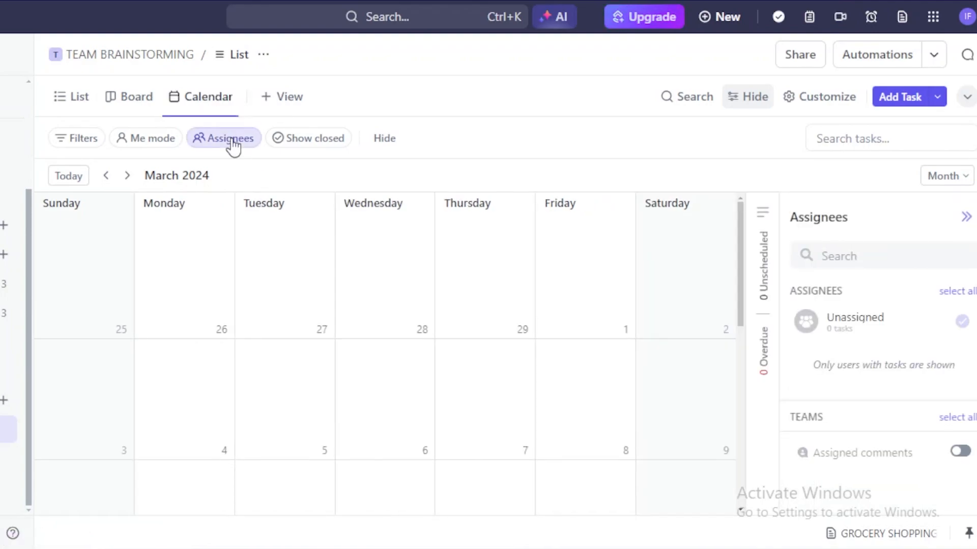
left_click(108, 109)
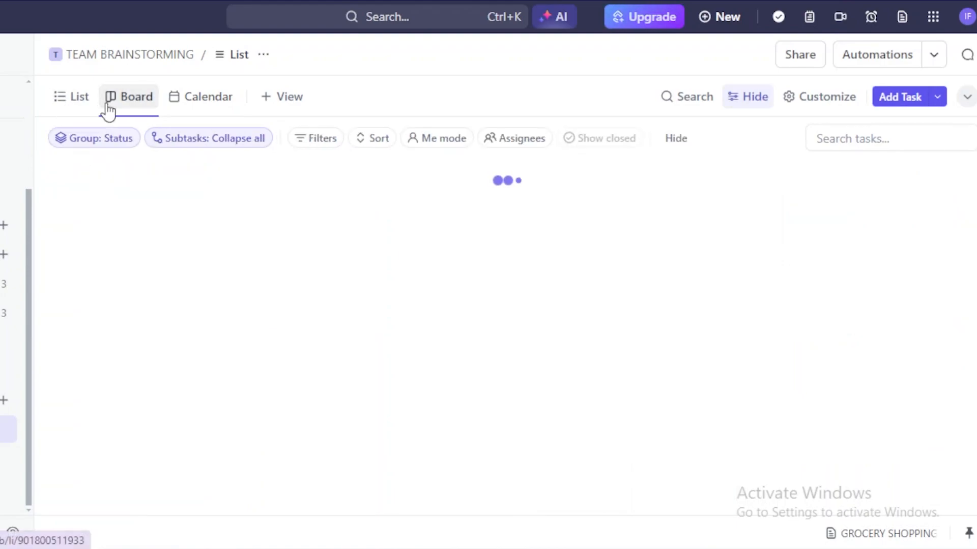
left_click(132, 137)
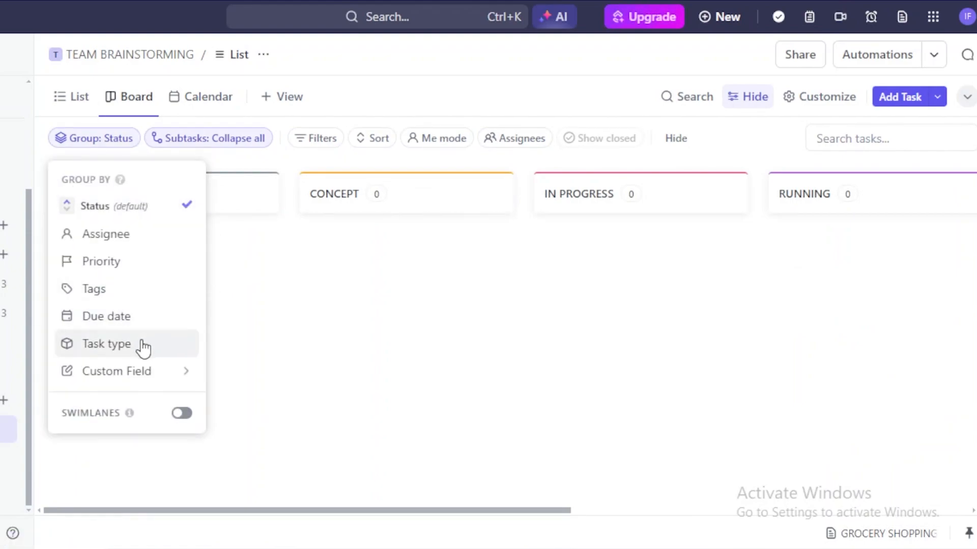
left_click(157, 264)
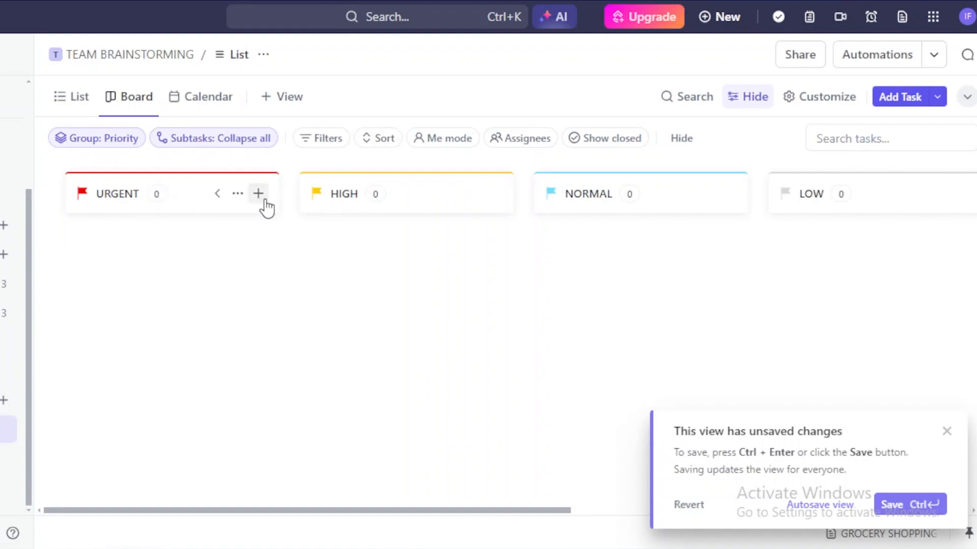
- Add Urgent task 'REVIEW VIDEOS AND UPLLOD THEM', starting today (March 20), due Saturday 23
left_click(259, 195)
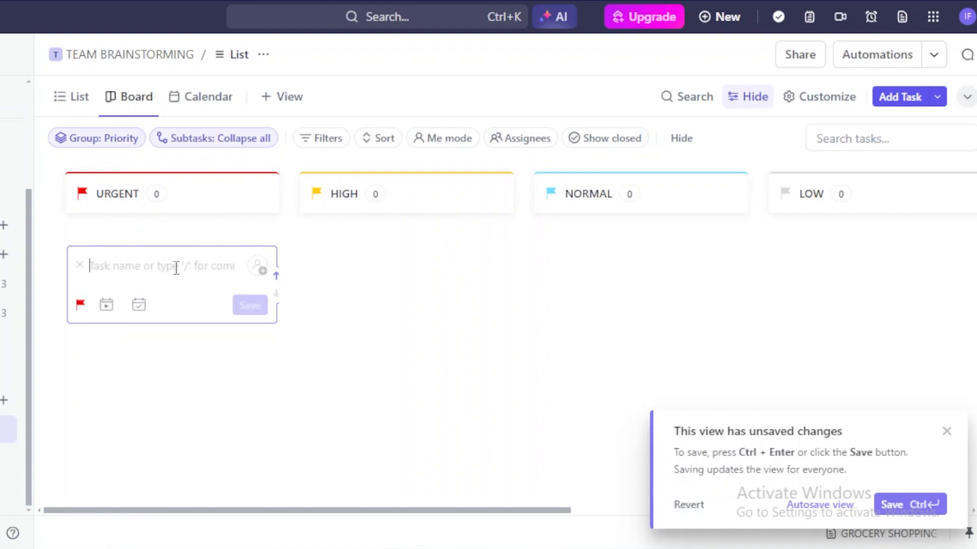
type("REVIEW")
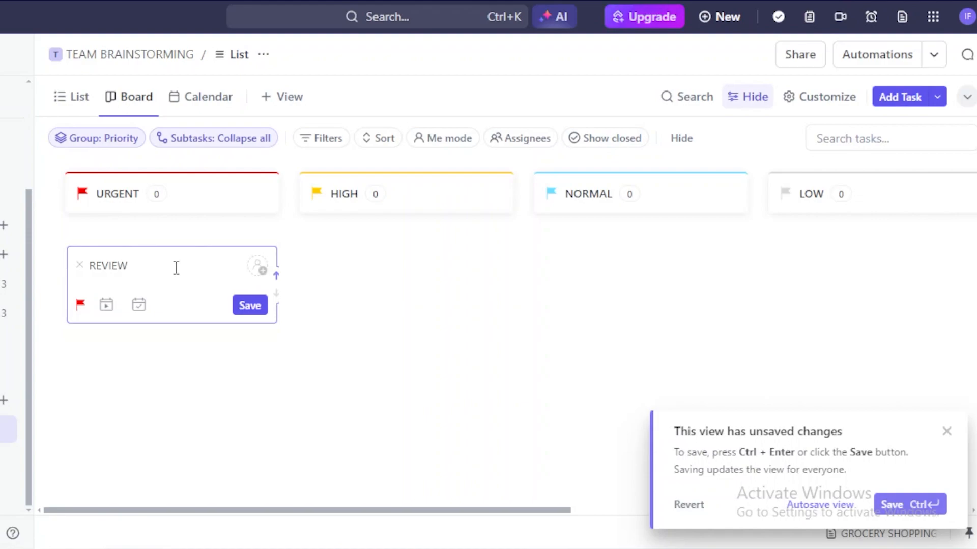
type(" VIDEOS AND UPLLOD THEM")
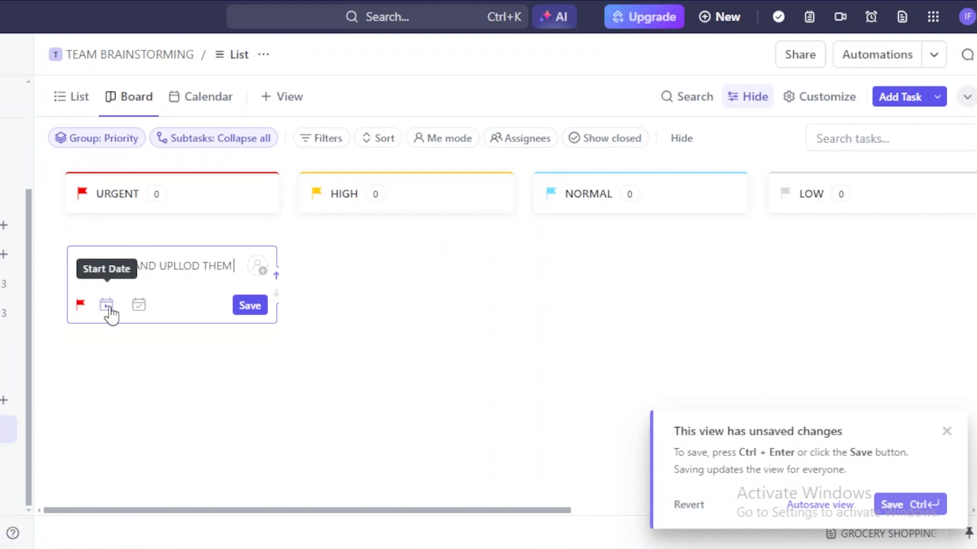
left_click(139, 306)
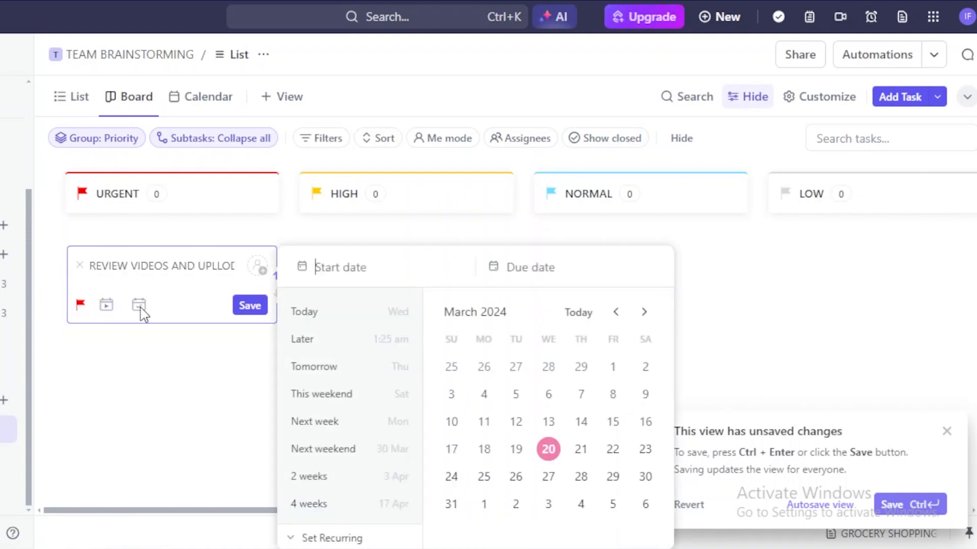
left_click(549, 452)
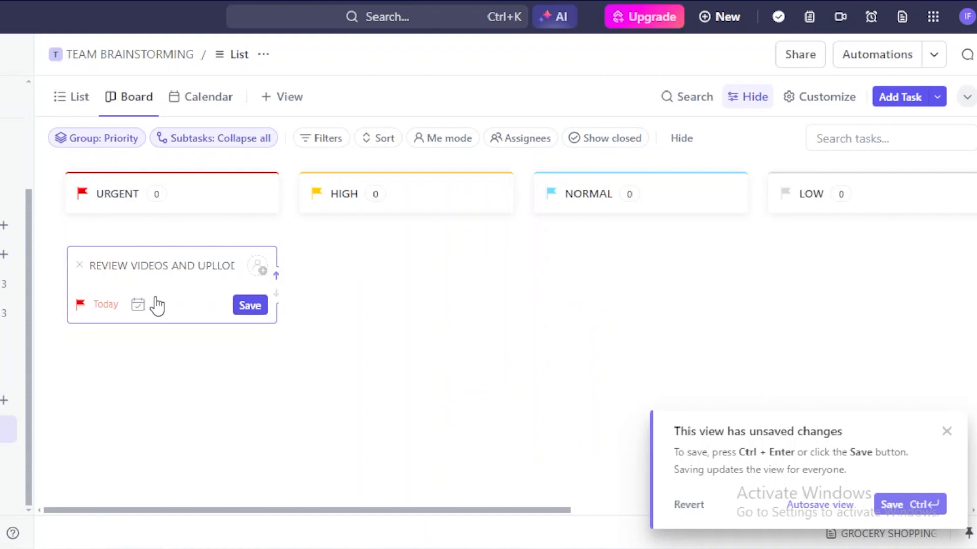
left_click(139, 305)
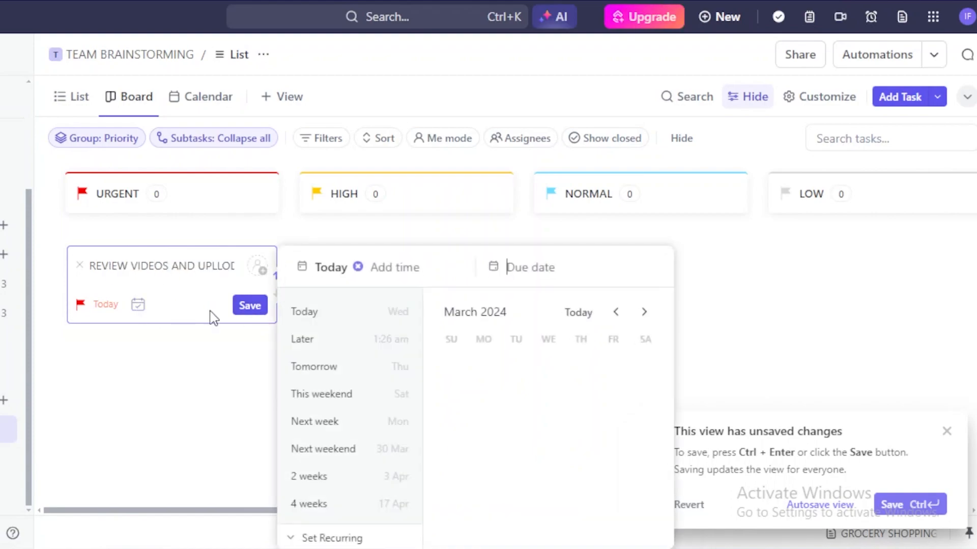
left_click(356, 405)
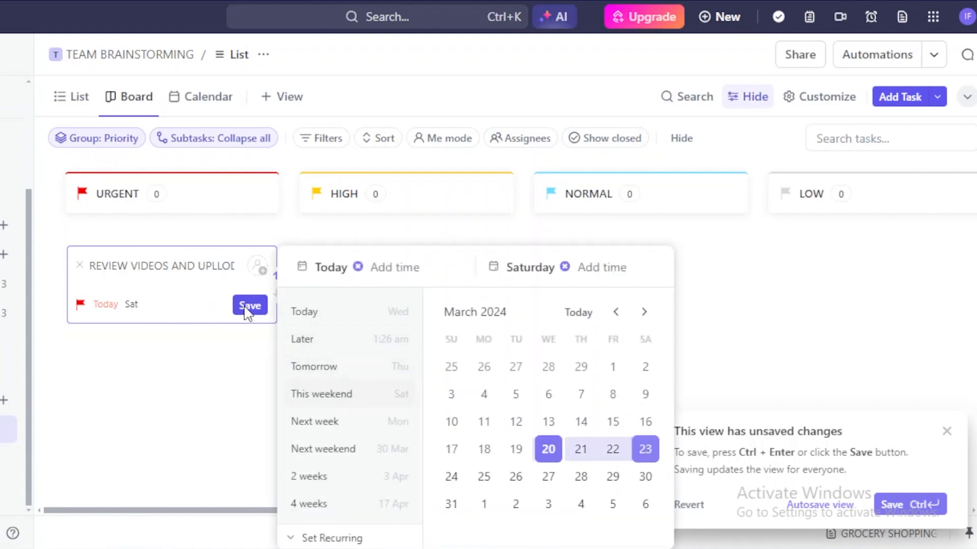
left_click(250, 307)
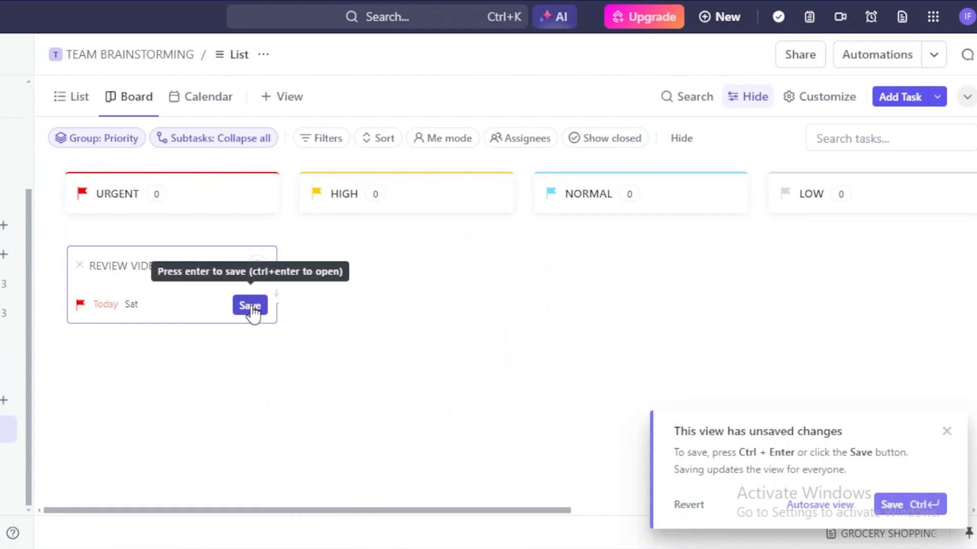
left_click(257, 309)
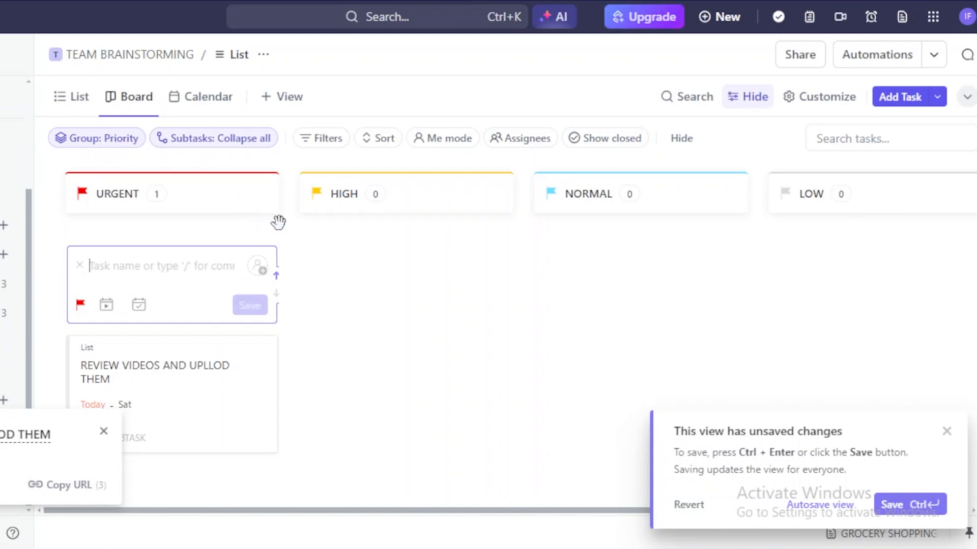
left_click(868, 60)
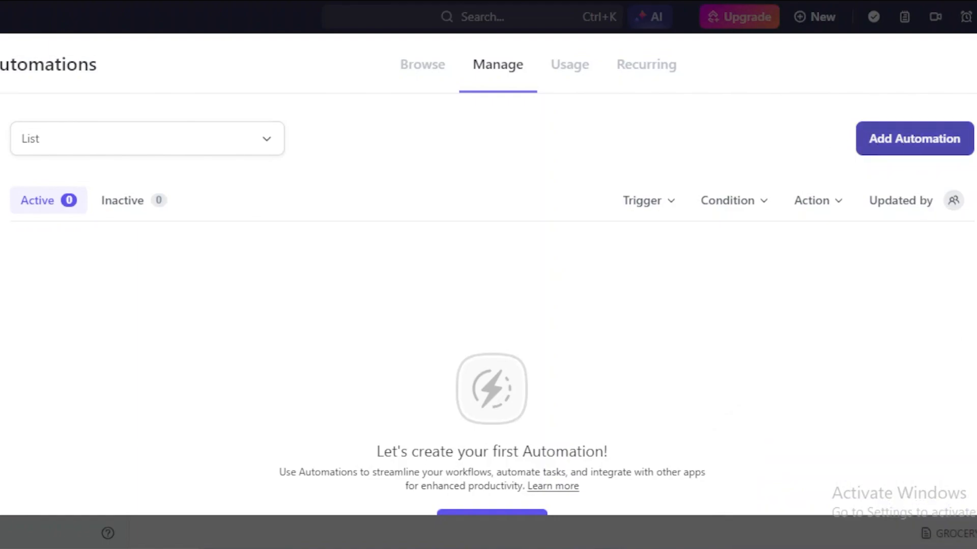
- Create an automation: when status changes from Active to Closed, delete the task or subtask
left_click(914, 139)
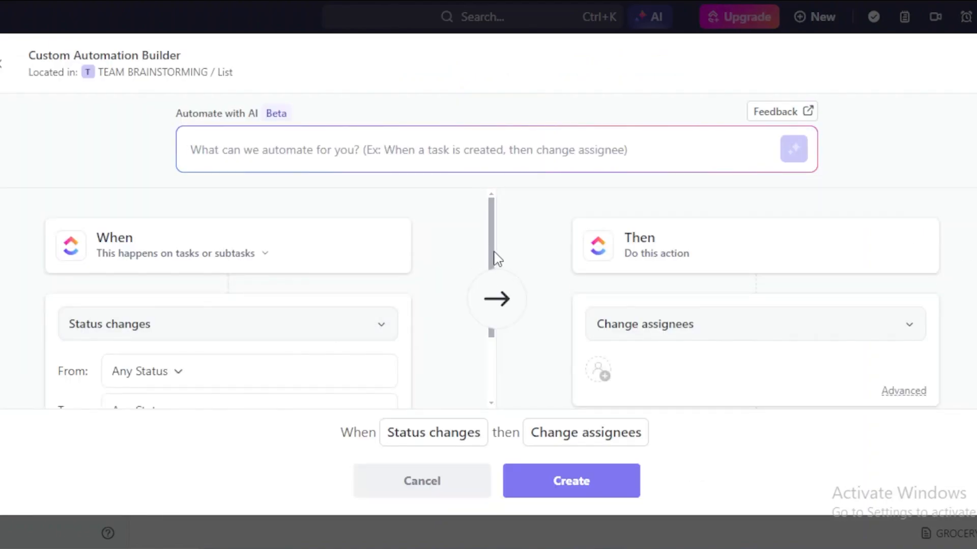
left_click_drag(496, 259, 497, 266)
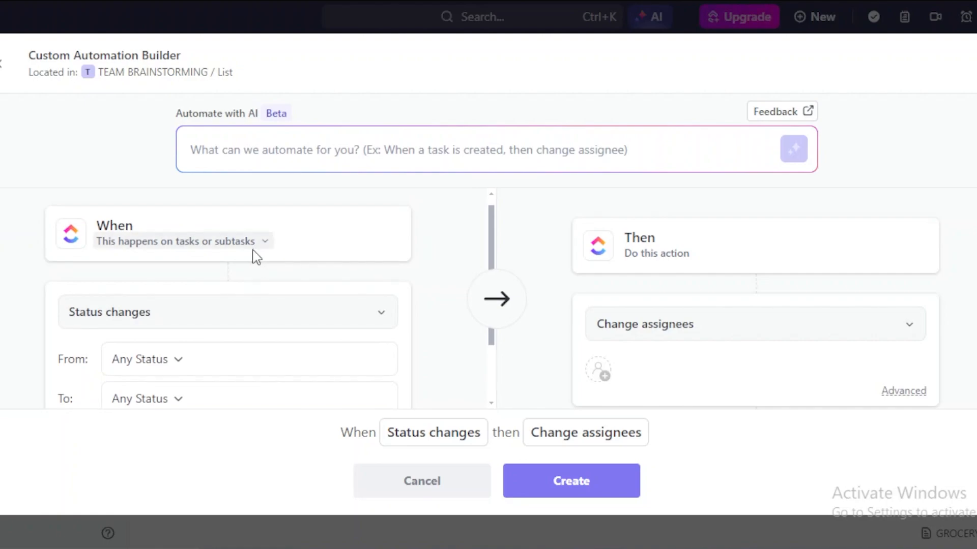
left_click(198, 364)
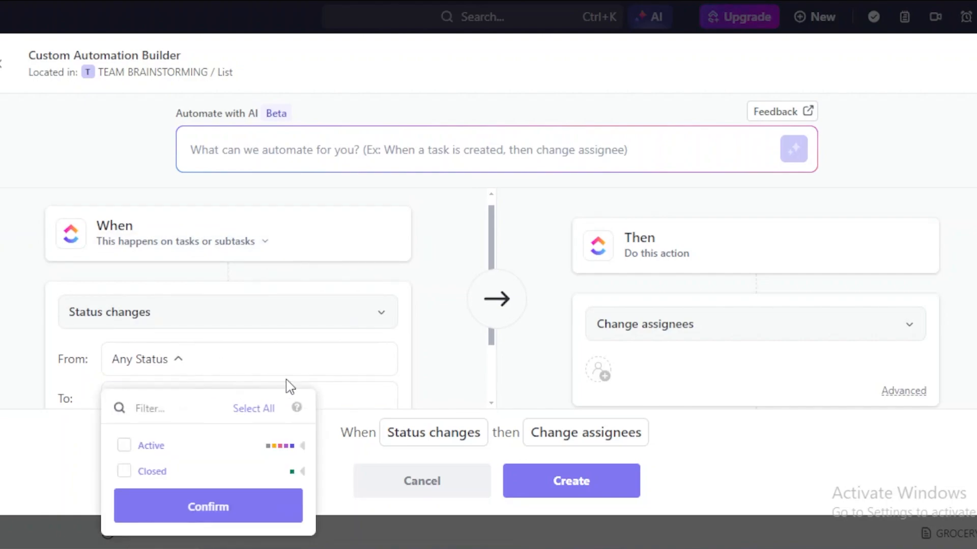
left_click(135, 449)
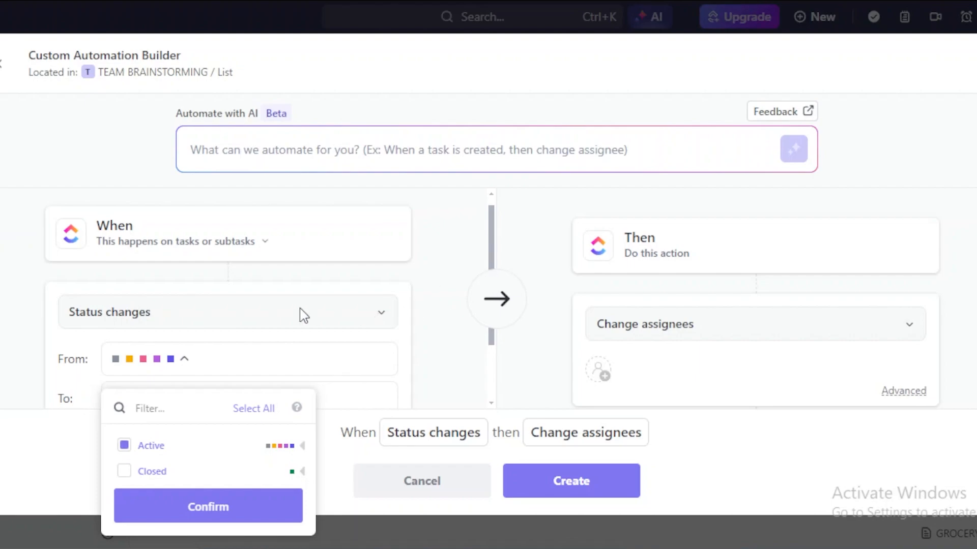
left_click(118, 492)
left_click(123, 481)
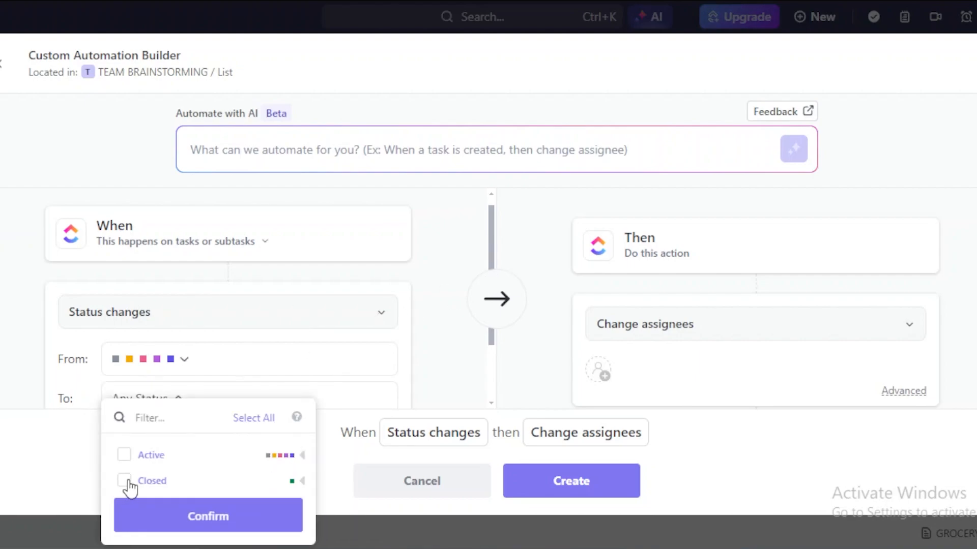
left_click(833, 306)
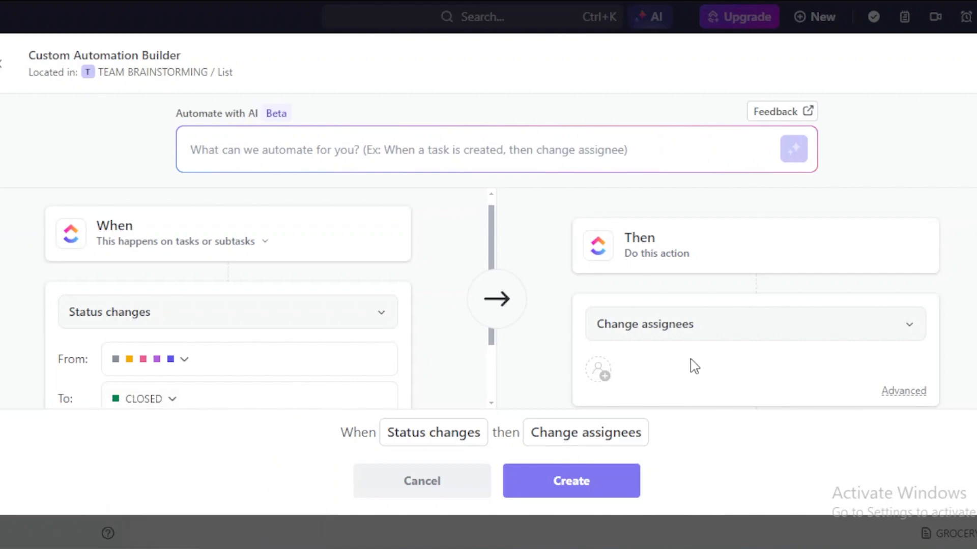
left_click(871, 329)
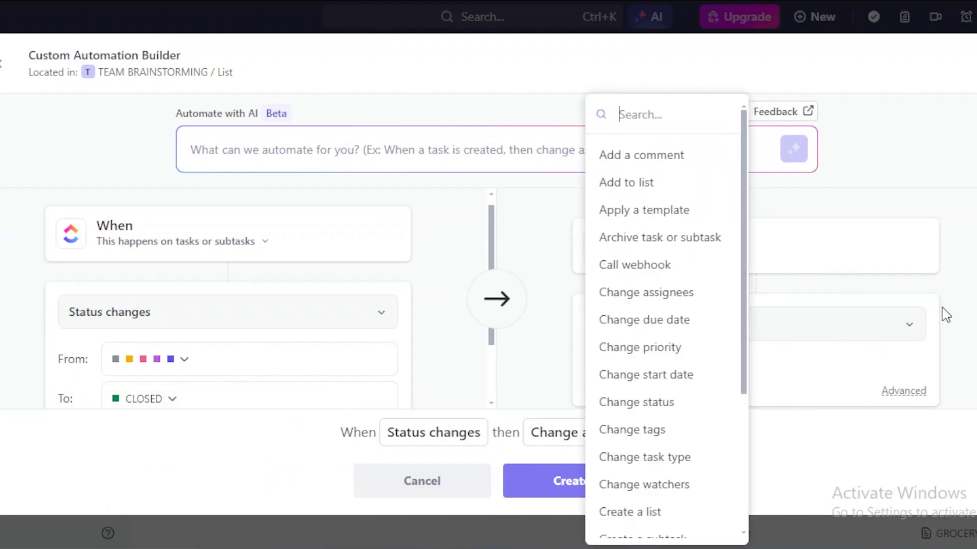
scroll(737, 475, "down", 4)
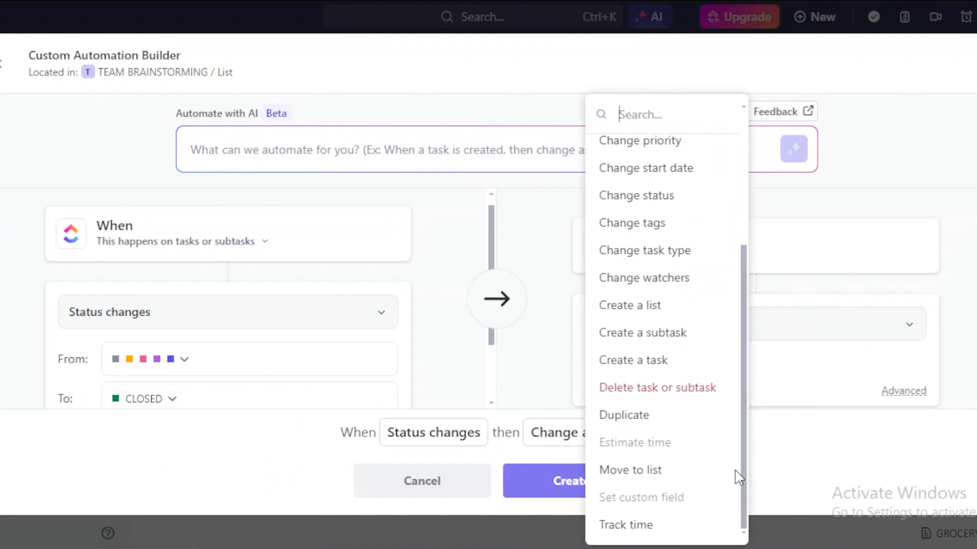
left_click(692, 394)
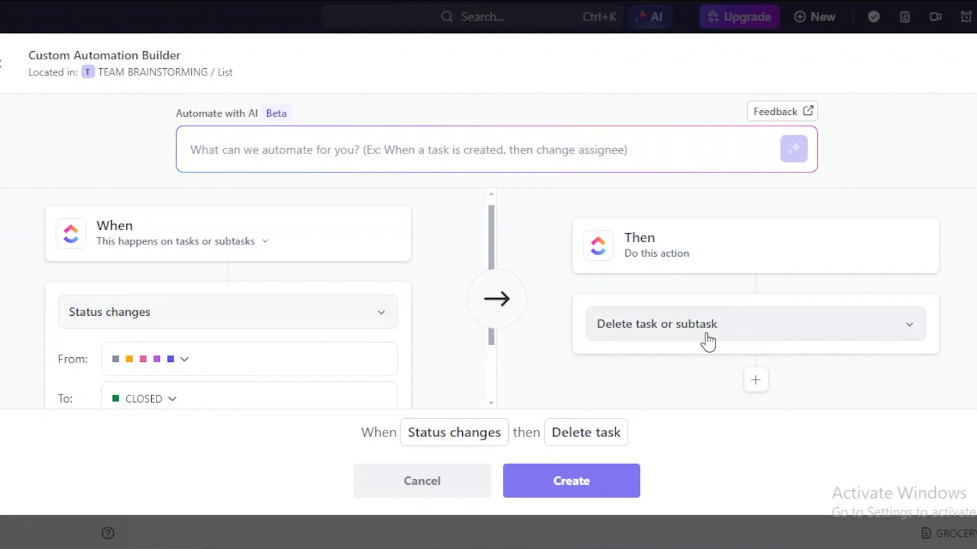
left_click(576, 483)
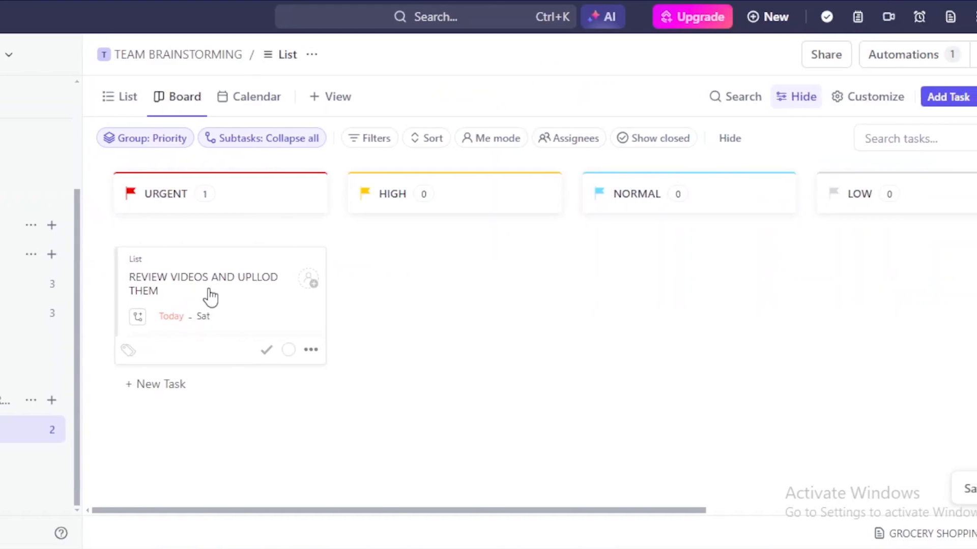
- Try dragging the urgent review task toward the HIGH column, leaving it under URGENT
left_click_drag(168, 289, 244, 292)
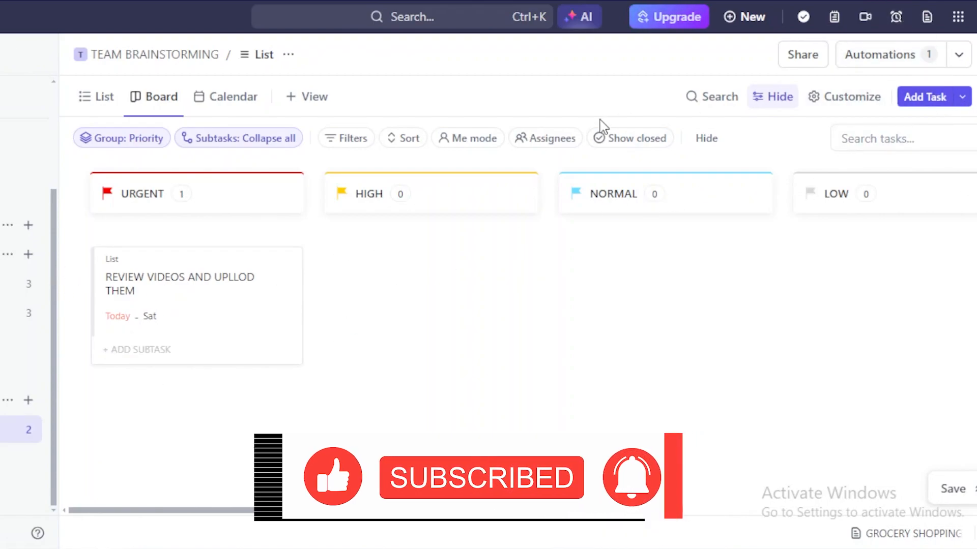
- Show the board's Assignees breakdown with the review task unassigned, and dismiss the invite form unsent
left_click(531, 145)
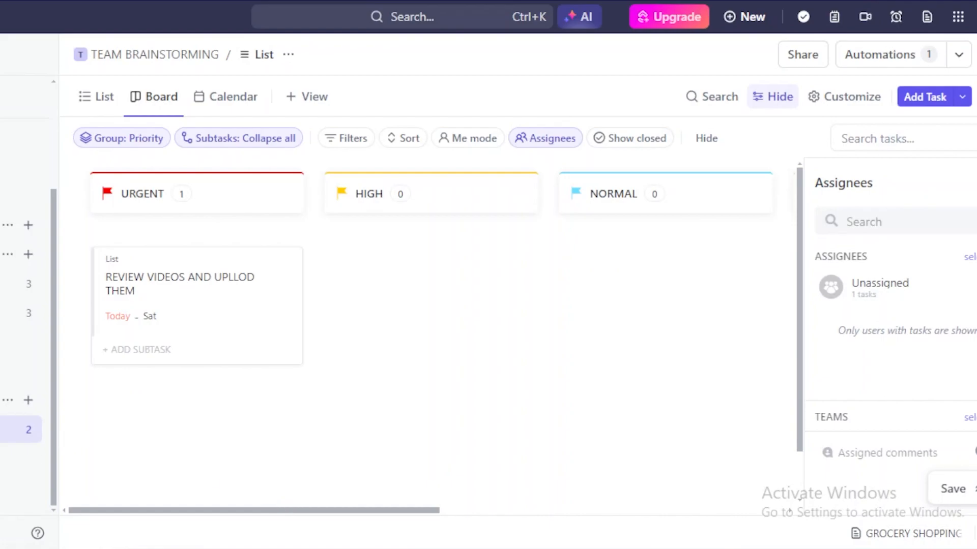
left_click(11, 533)
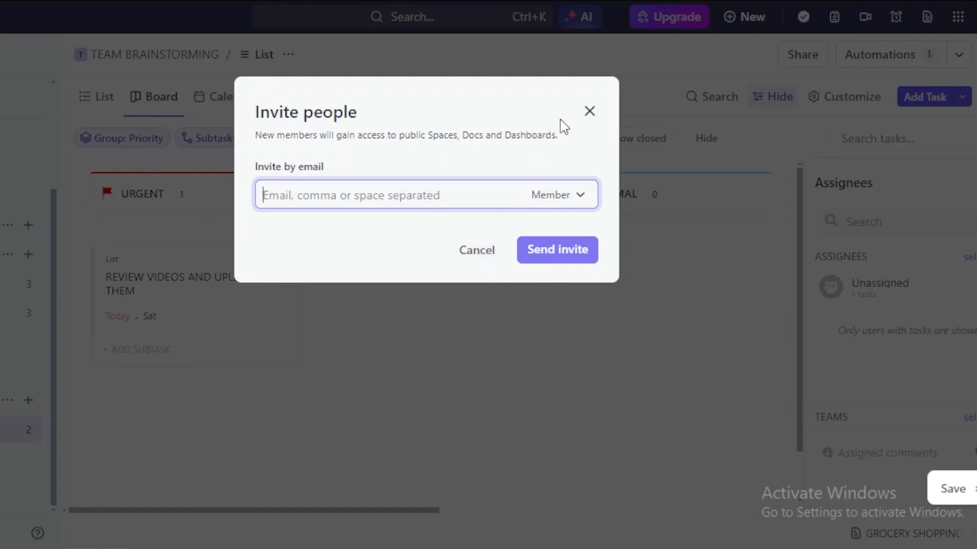
left_click(586, 115)
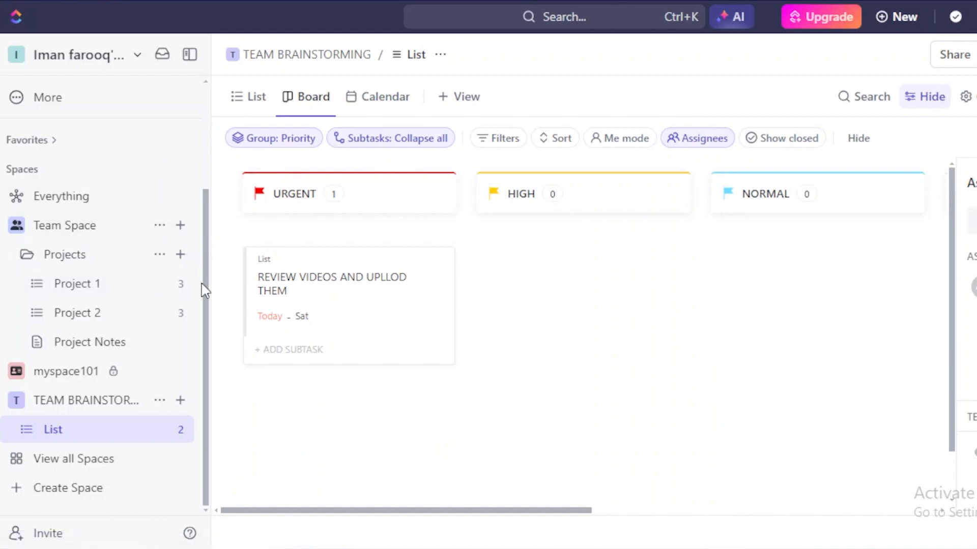
left_click(181, 228)
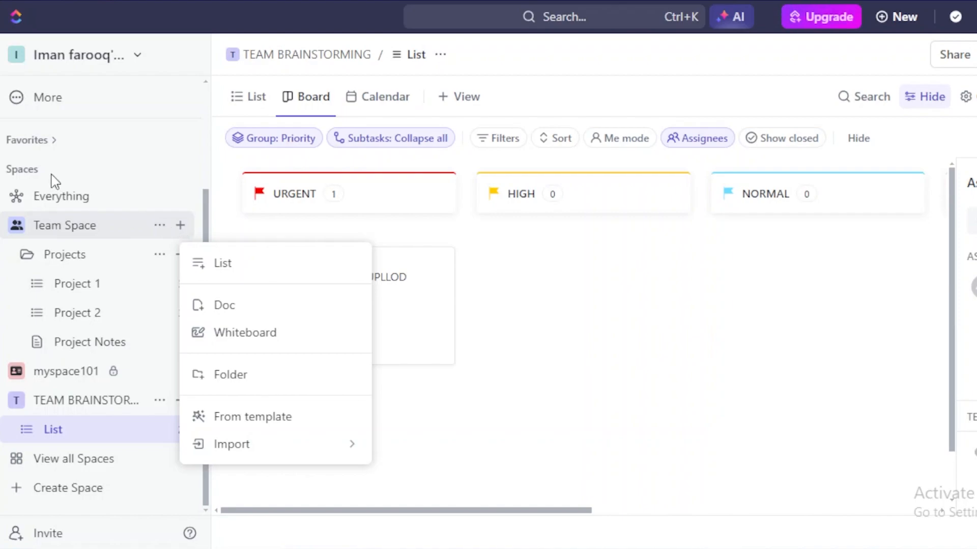
left_click(118, 171)
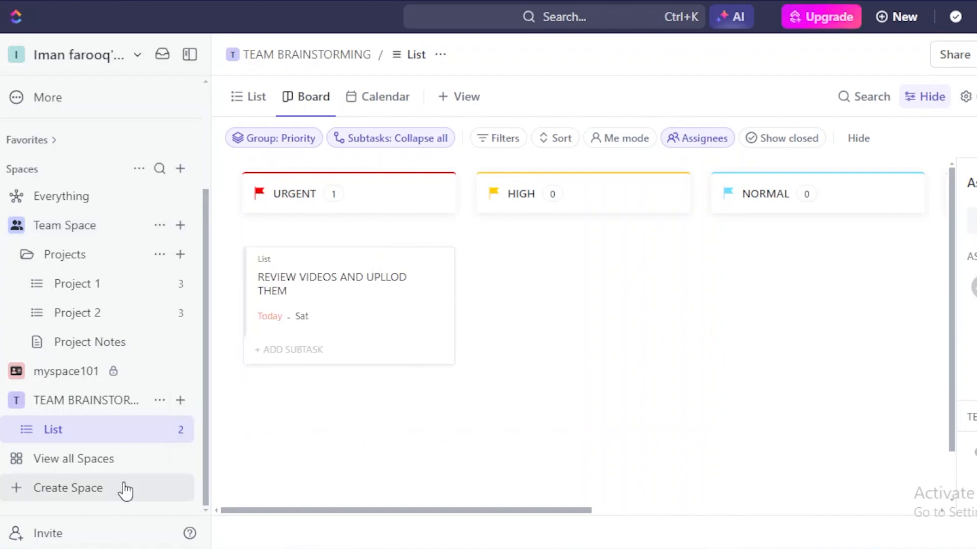
- Start a new Space named 'MARKETING CAMPAIGN', correcting the misspelling
left_click(124, 489)
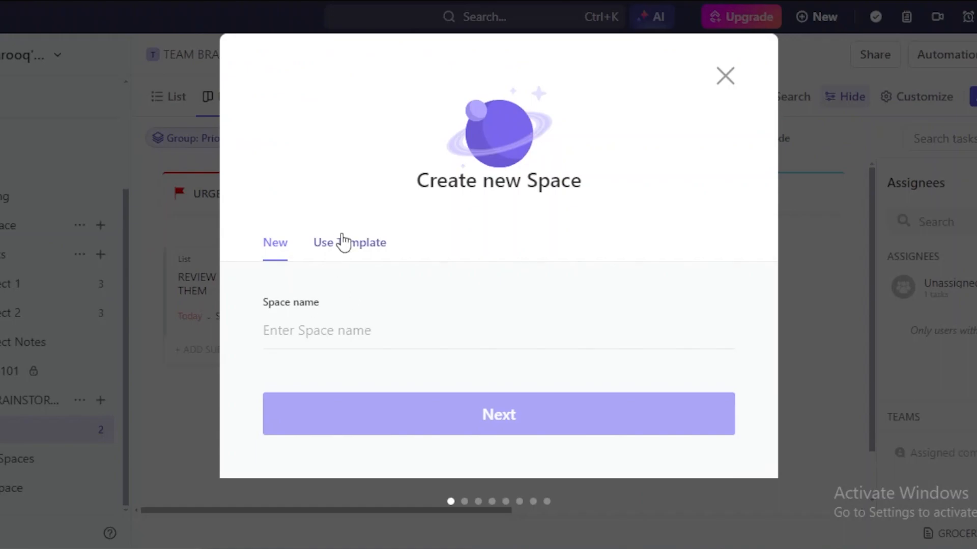
left_click(337, 336)
type("MAR")
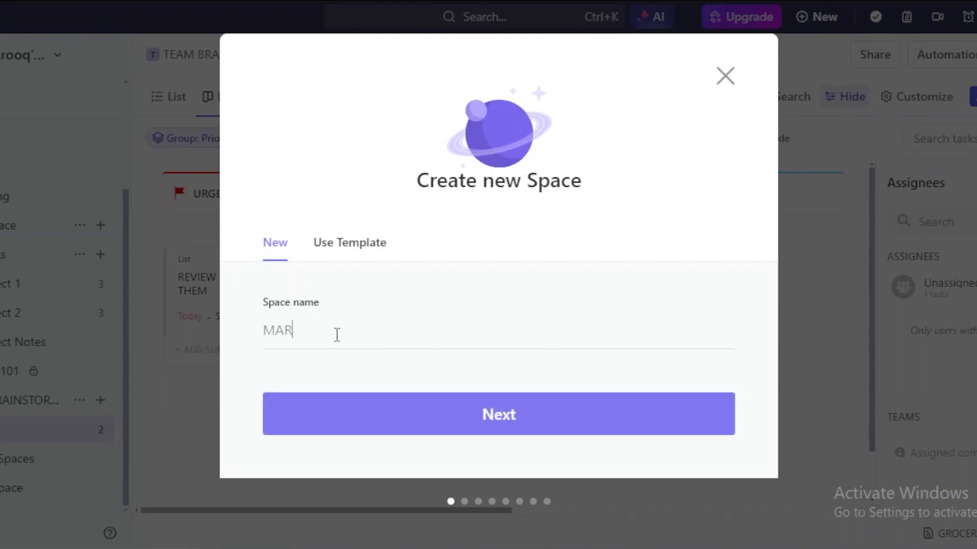
type("KETING CAMPAGN")
key("BackSpace")
key("BackSpace")
type("IGN")
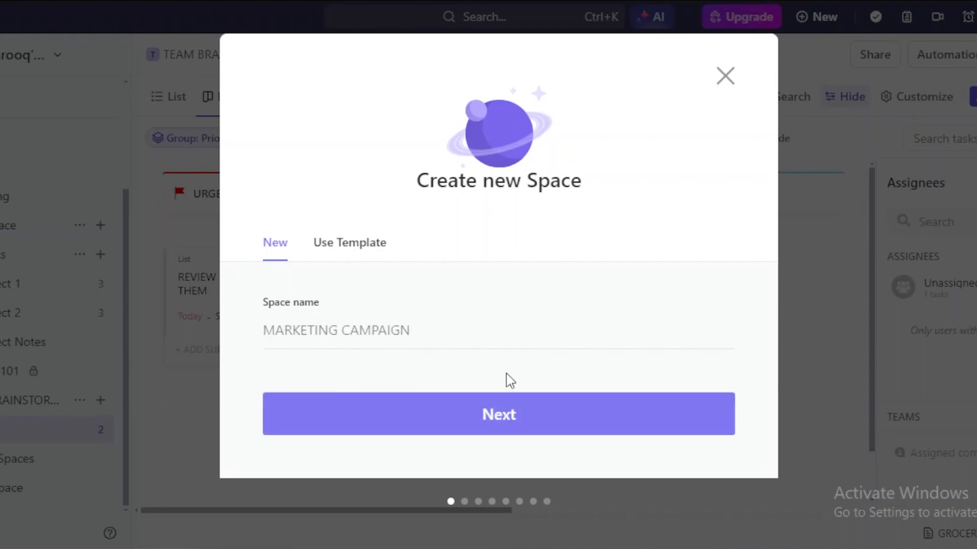
- Step to the description and back, then browse Space templates in the Template Center
left_click(514, 407)
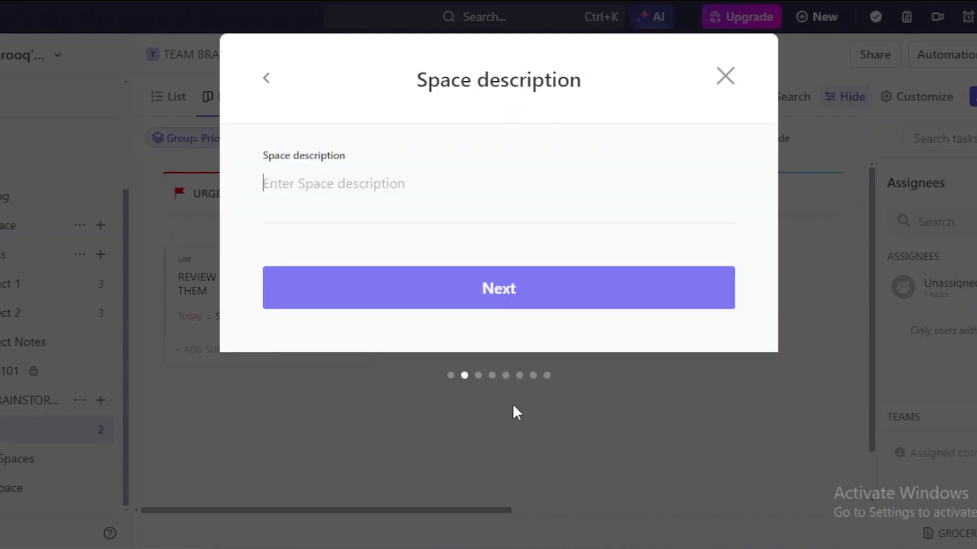
left_click(268, 82)
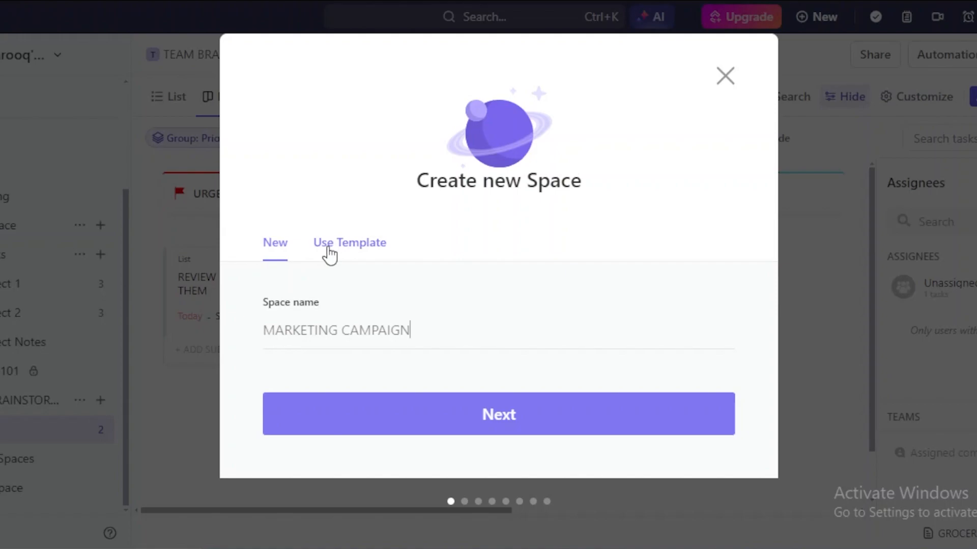
left_click(371, 245)
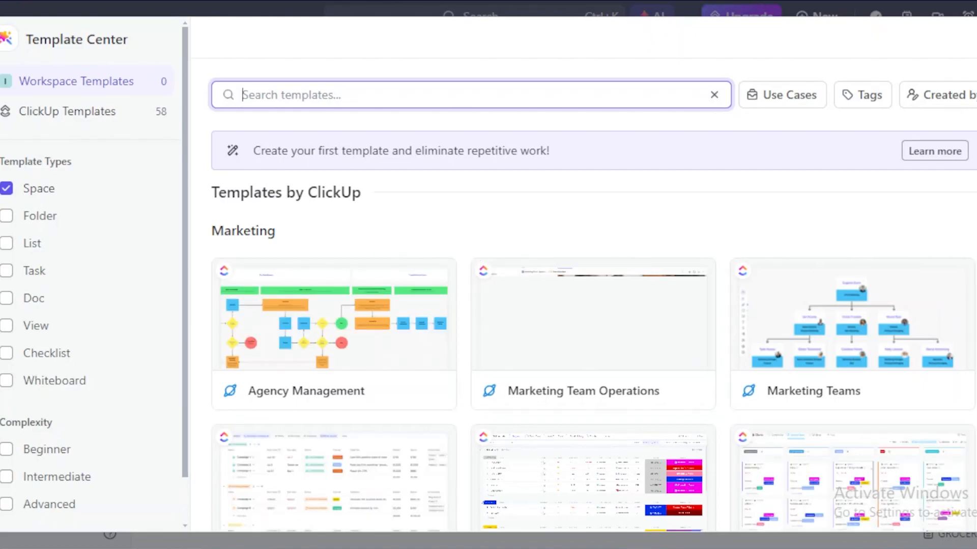
- Browse up and down through the Marketing Space templates before returning to the board
scroll(593, 331, "down", 3)
scroll(593, 331, "up", 3)
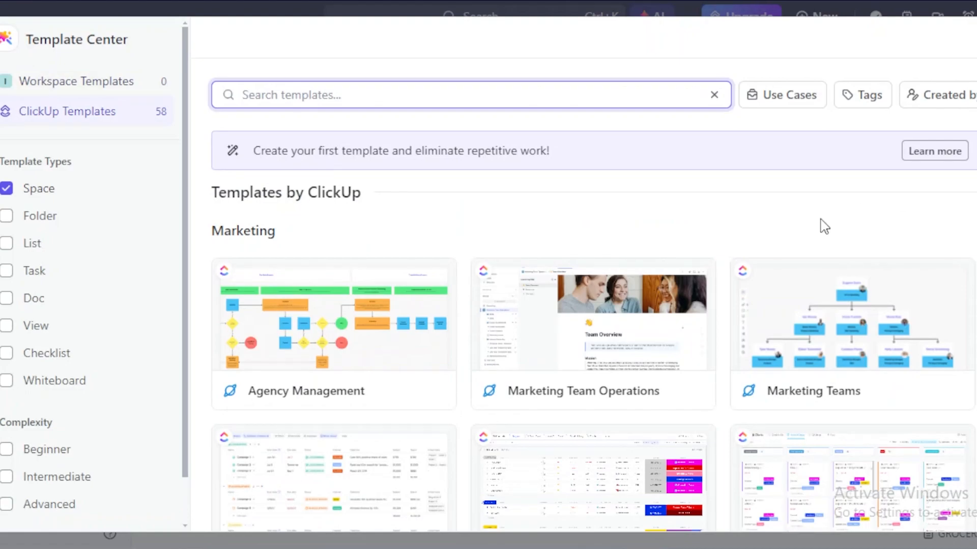
scroll(593, 330, "down", 1)
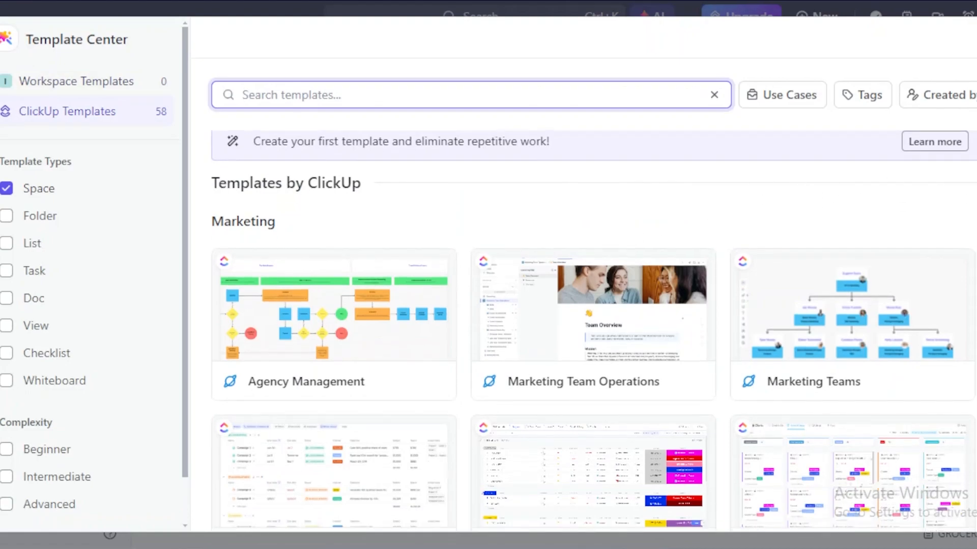
scroll(593, 330, "down", 5)
scroll(593, 330, "up", 1)
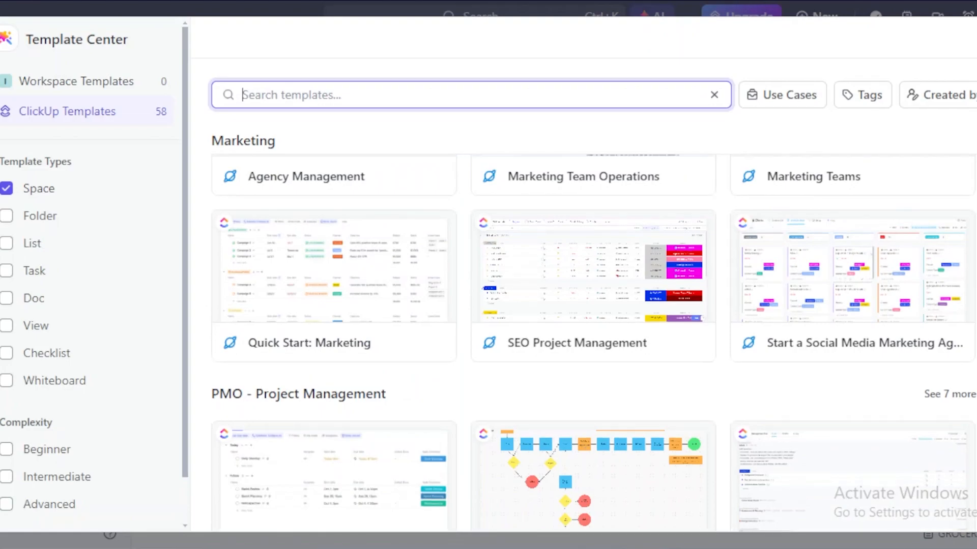
scroll(562, 351, "up", 3)
scroll(562, 351, "down", 1)
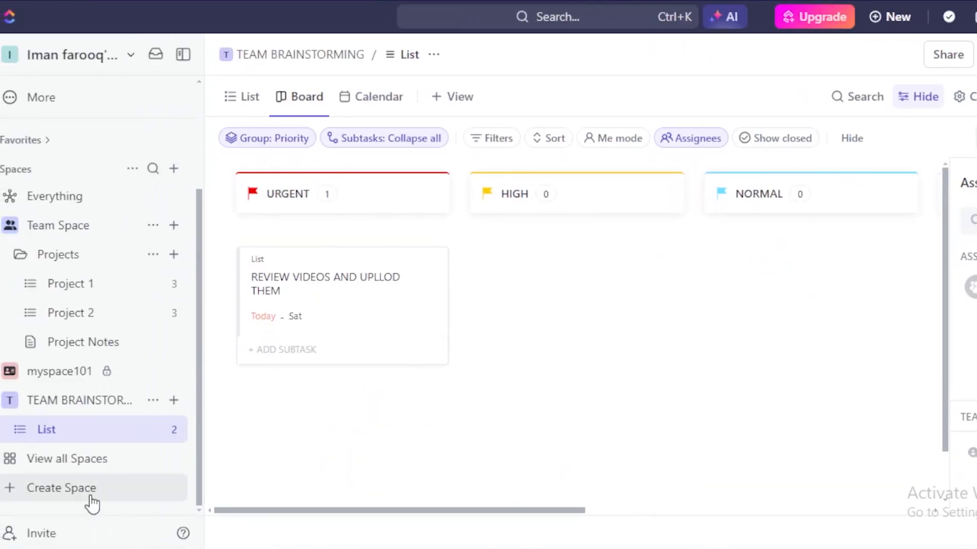
- Create a Space named 'MARKETING CAMPAIGN' and skip its description
left_click(91, 497)
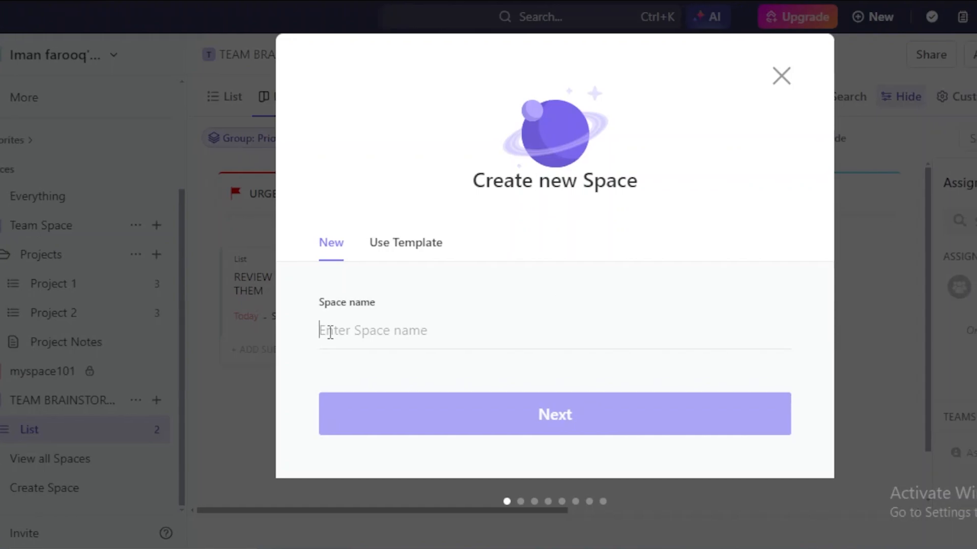
type("MARKETING CAMPAIGN")
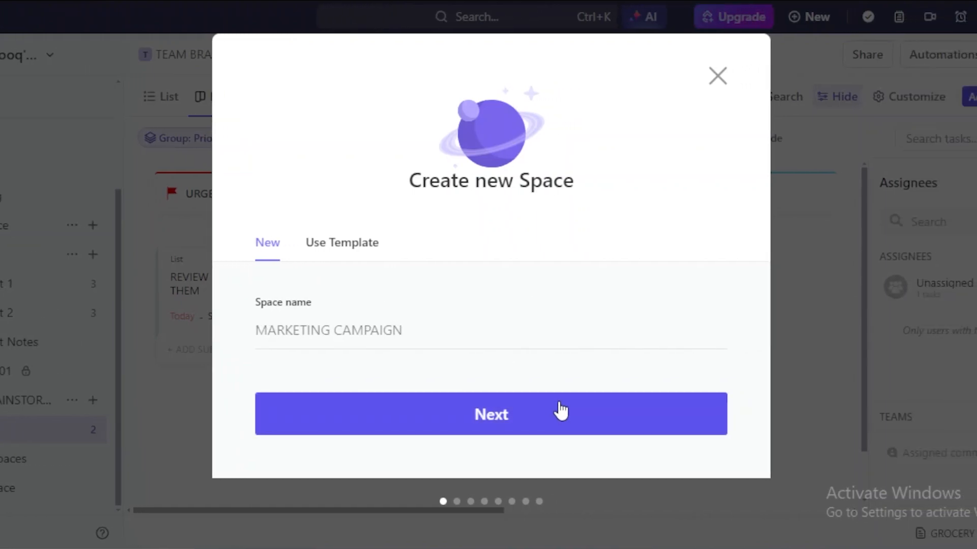
left_click(561, 413)
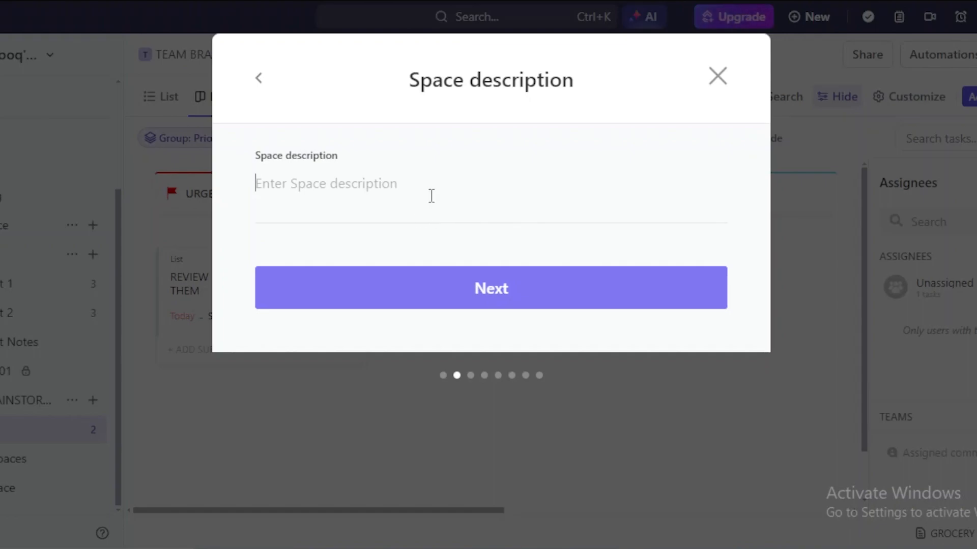
left_click(474, 288)
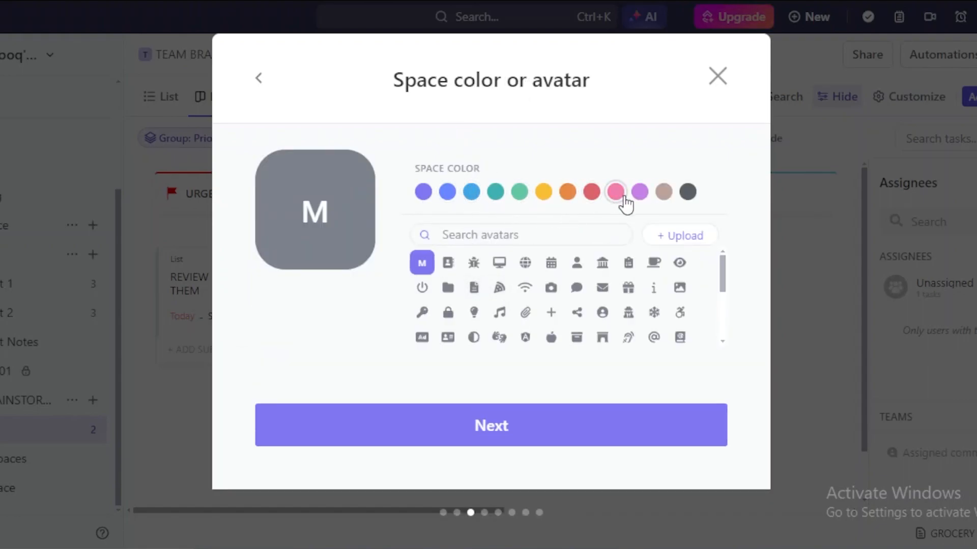
- Give the Space a red colour and the megaphone avatar
left_click(588, 199)
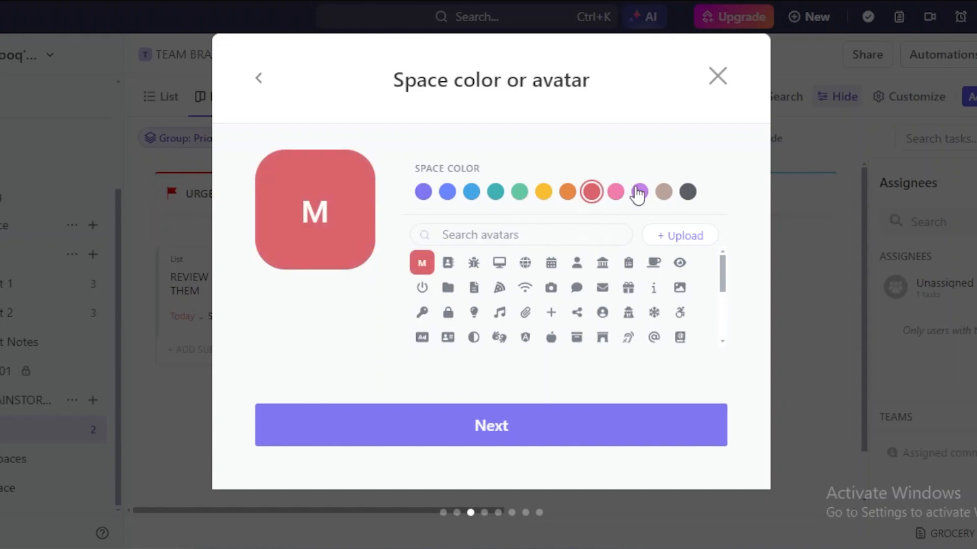
left_click(620, 197)
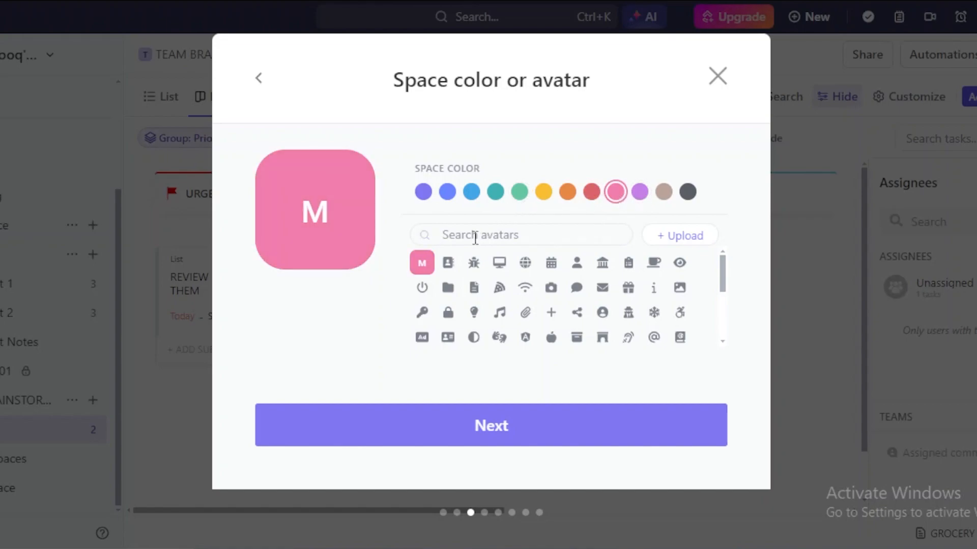
left_click(591, 194)
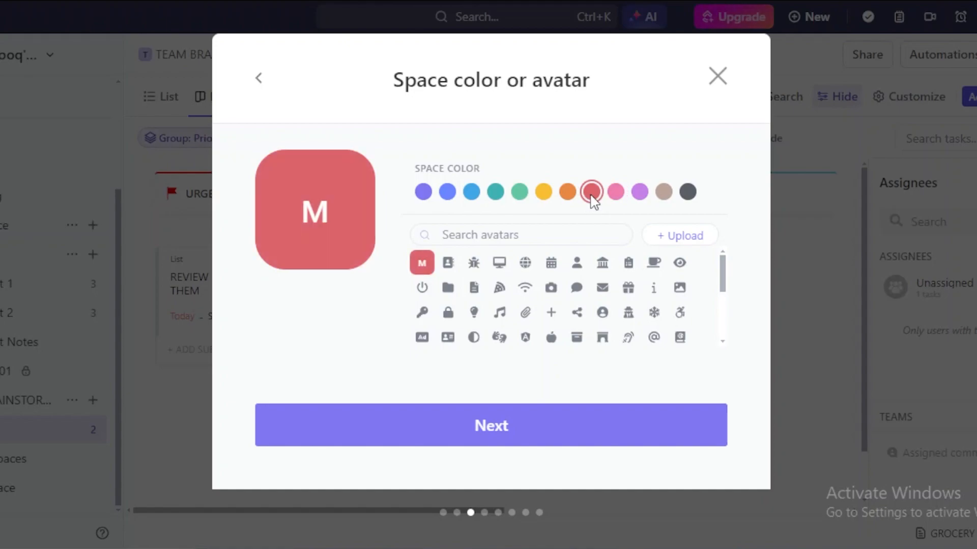
scroll(724, 295, "down", 5)
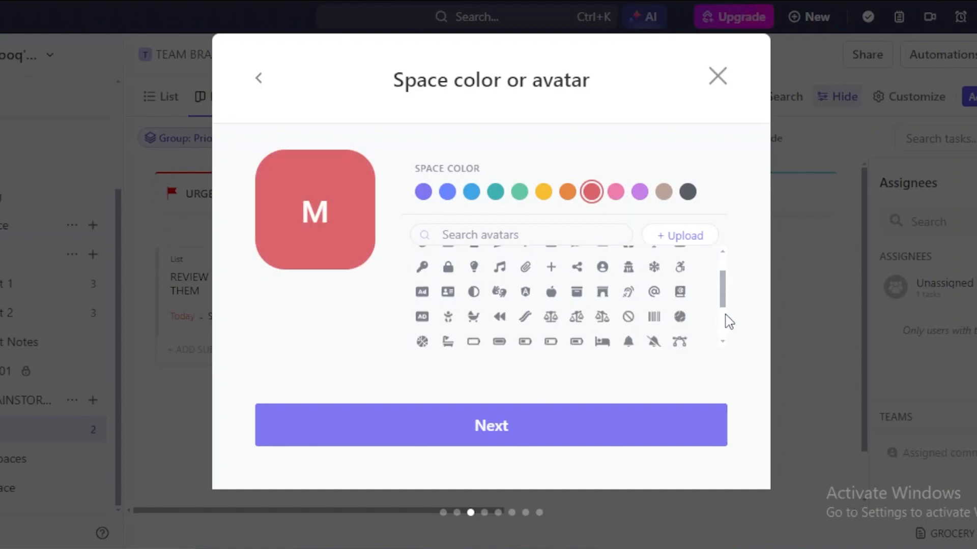
scroll(722, 350, "down", 3)
scroll(721, 339, "up", 5)
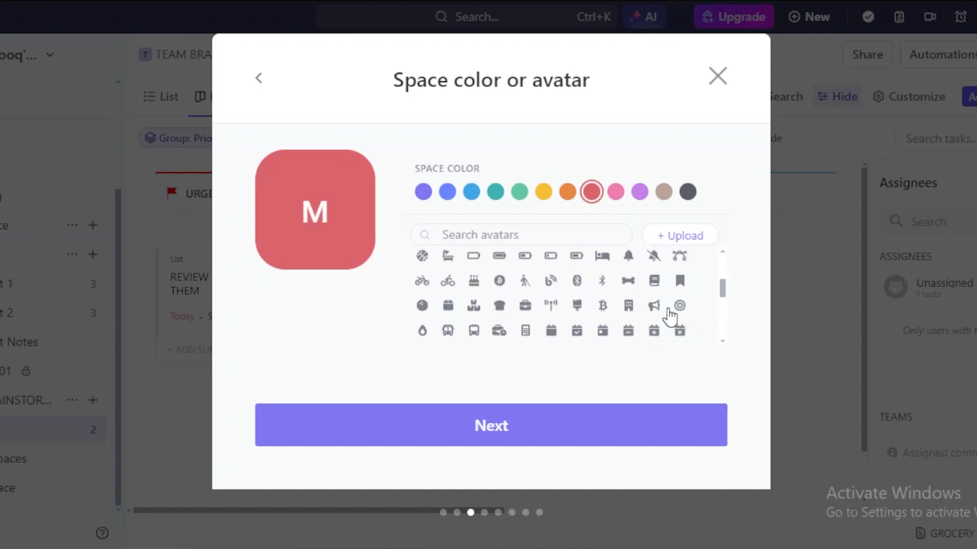
left_click(655, 306)
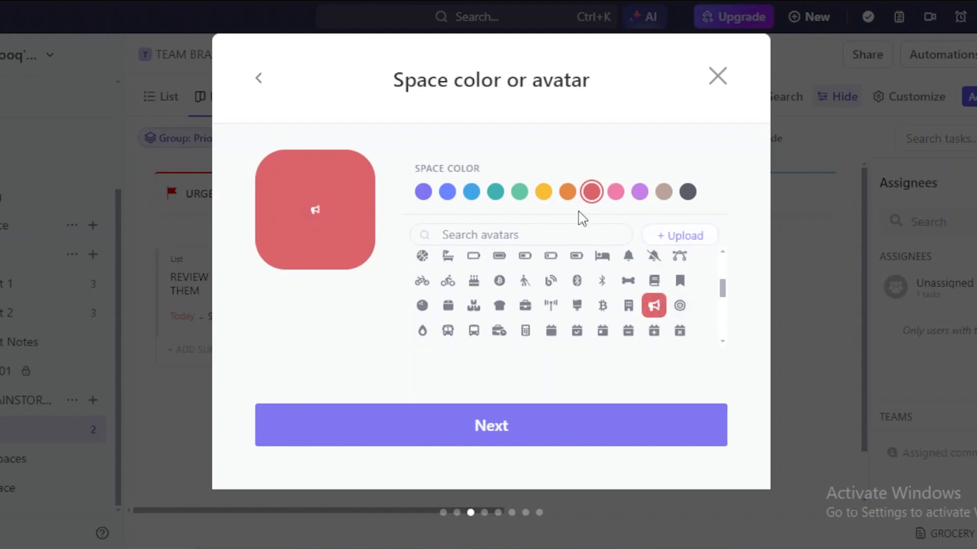
- Keep the Space shared with the whole workspace rather than Private
left_click(528, 438)
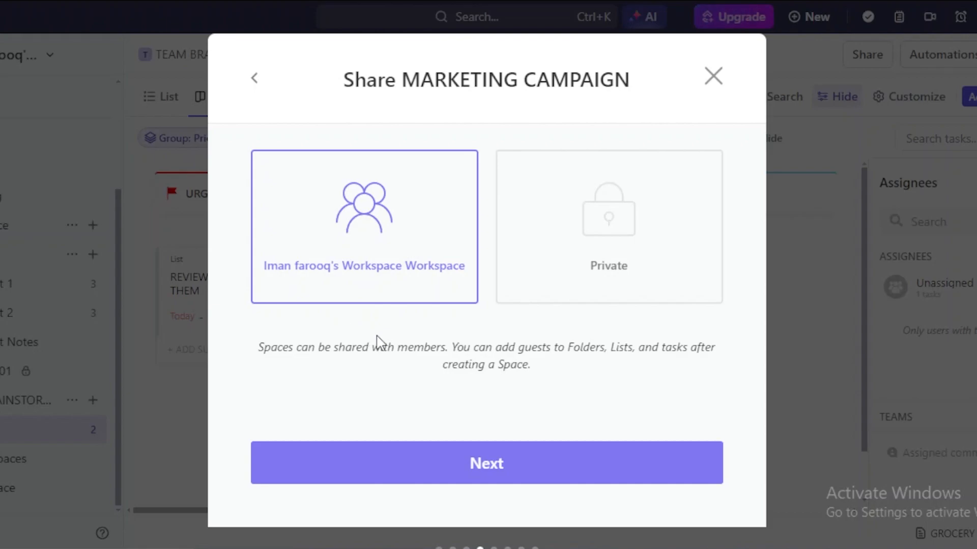
left_click(403, 242)
left_click(616, 250)
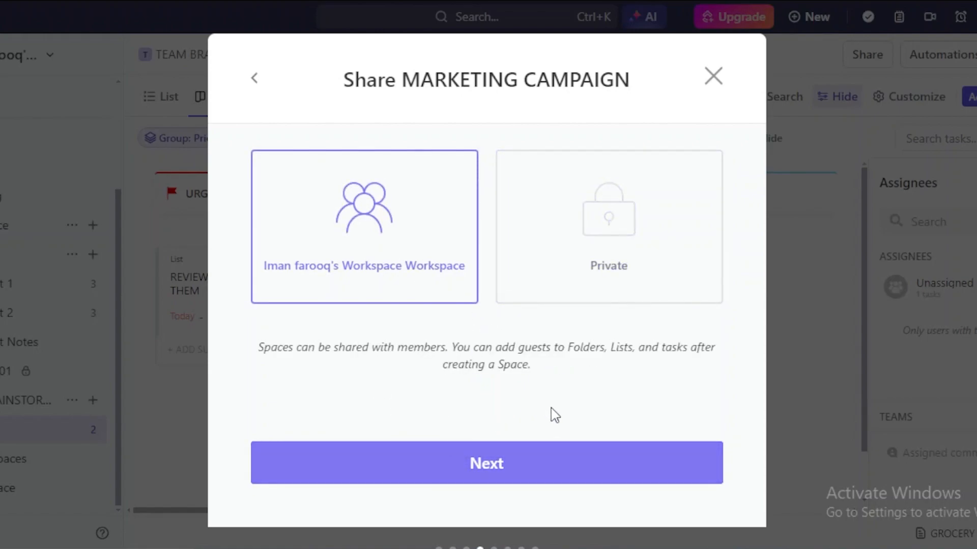
- Apply the Kanban status template (OPEN, IN PROGRESS, REVIEW, CLOSED) instead of Marketing
left_click(527, 463)
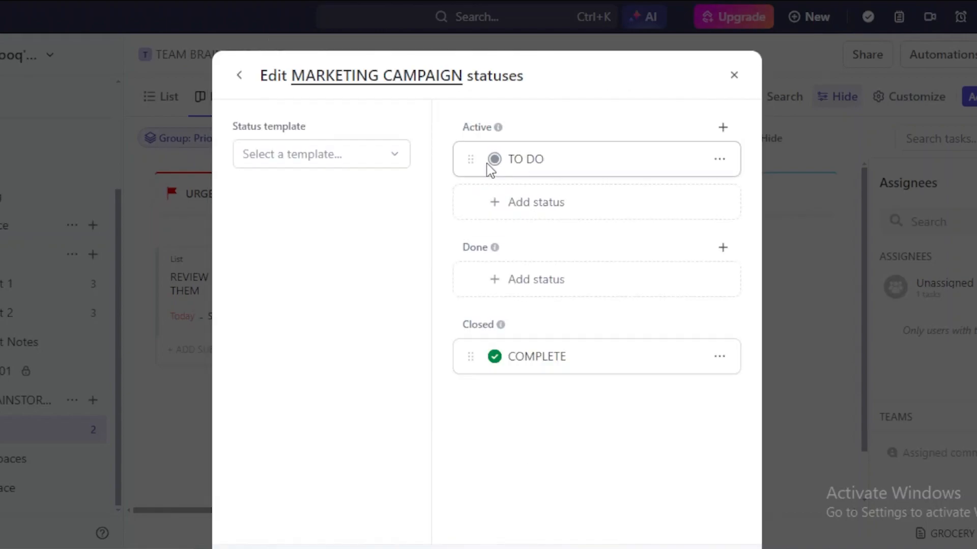
left_click(394, 158)
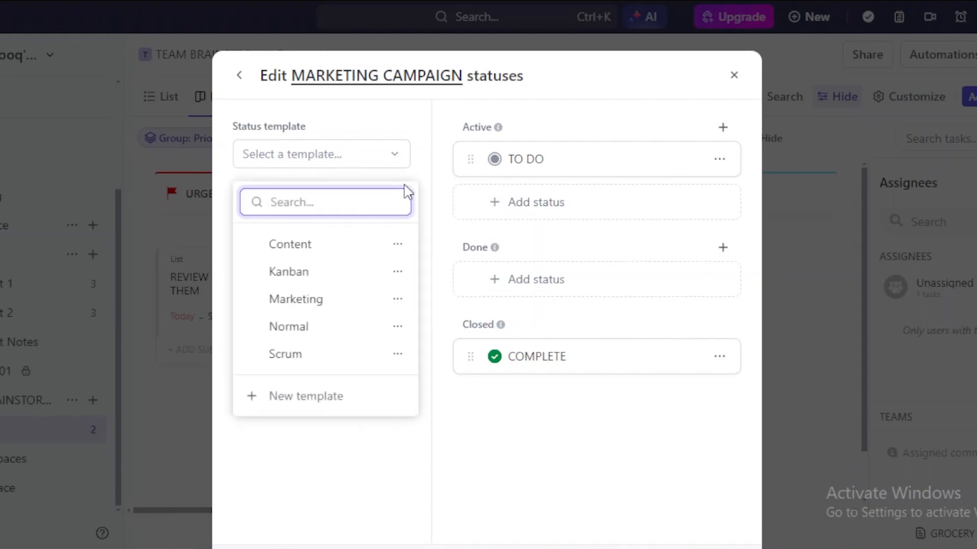
left_click(338, 300)
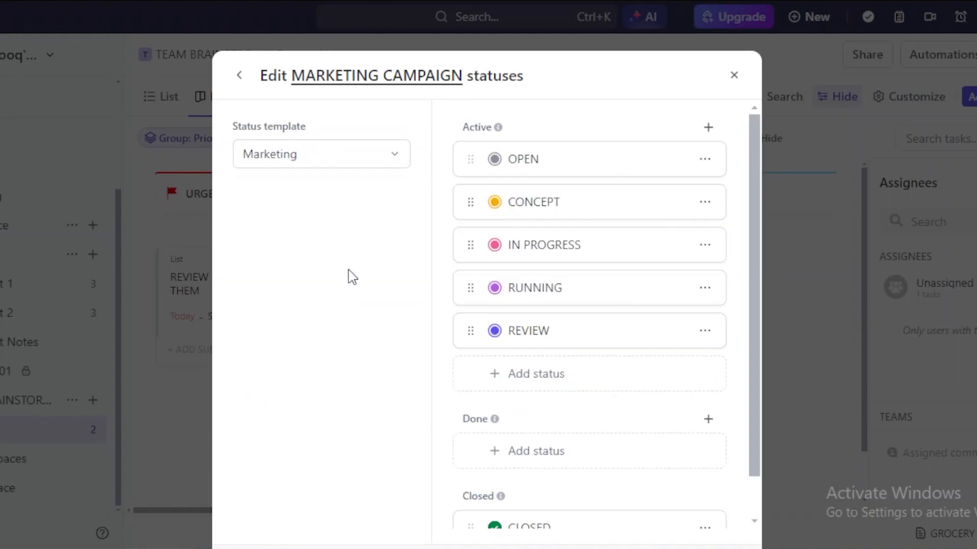
left_click(395, 156)
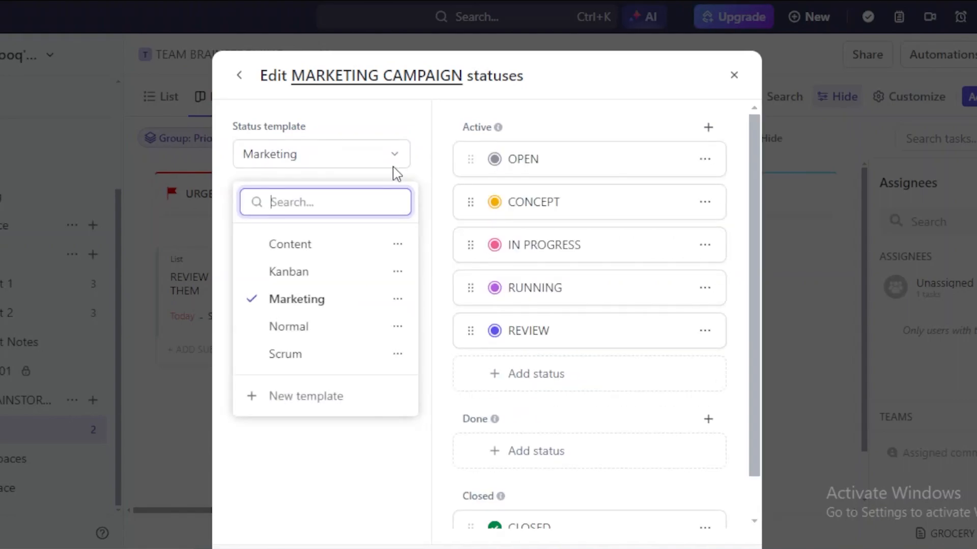
left_click(338, 274)
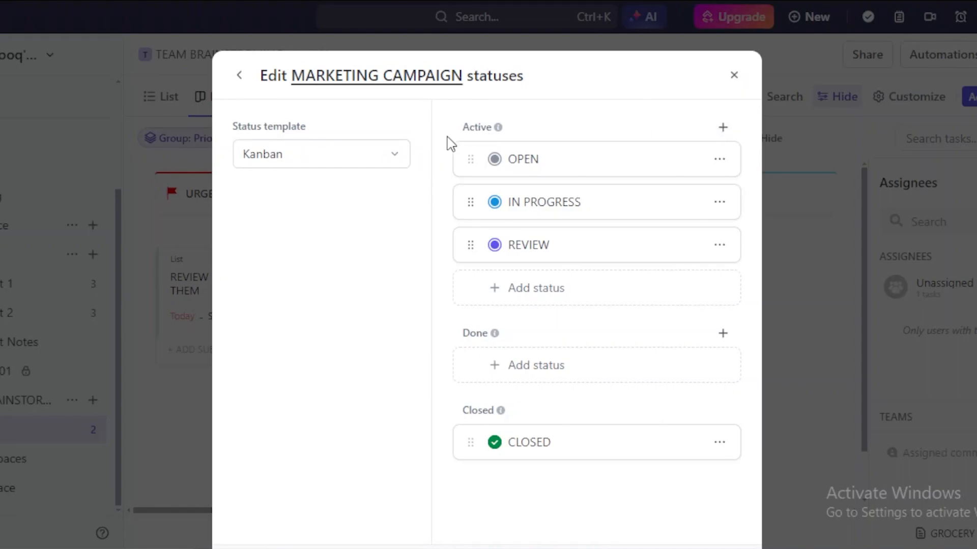
- Try adding a new active status, then cancel it so the Kanban statuses stay unchanged
left_click(723, 128)
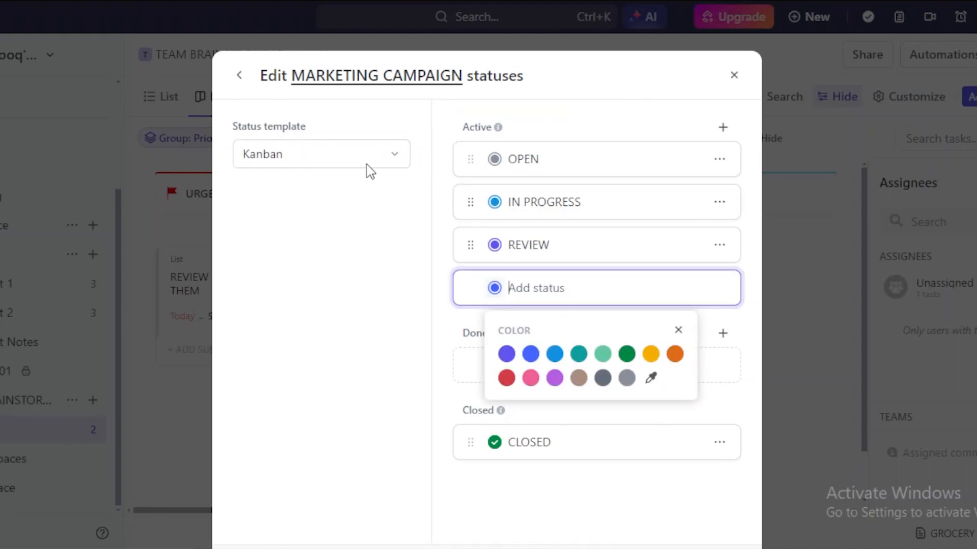
left_click(392, 163)
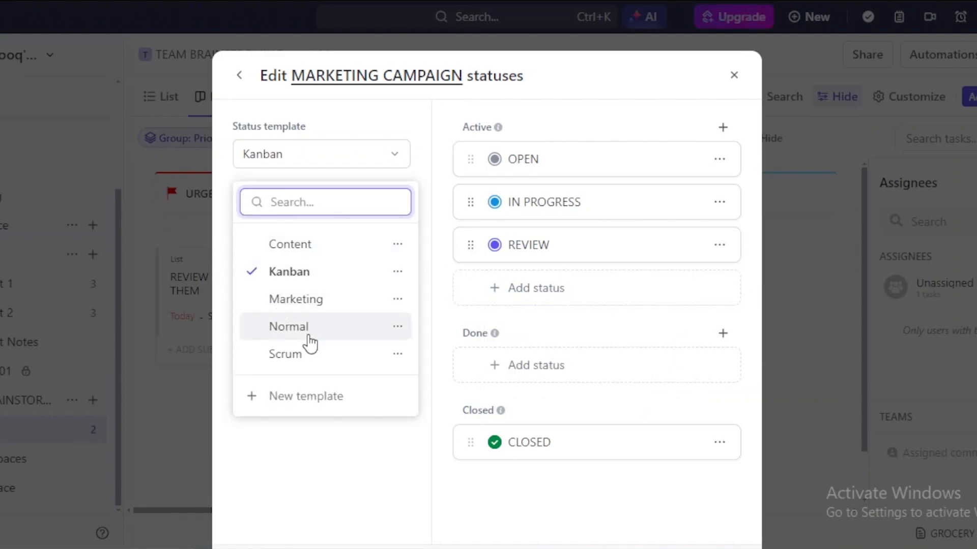
left_click(376, 504)
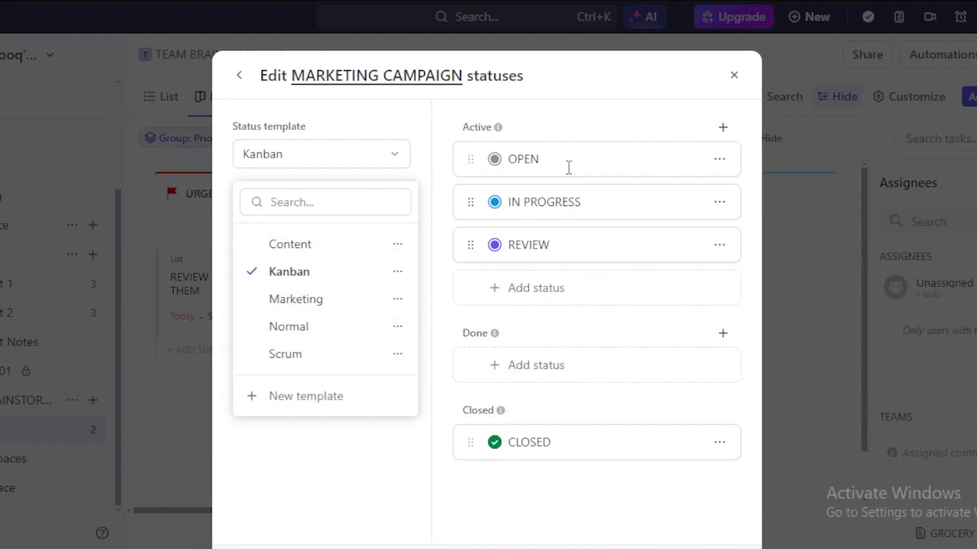
left_click(553, 164)
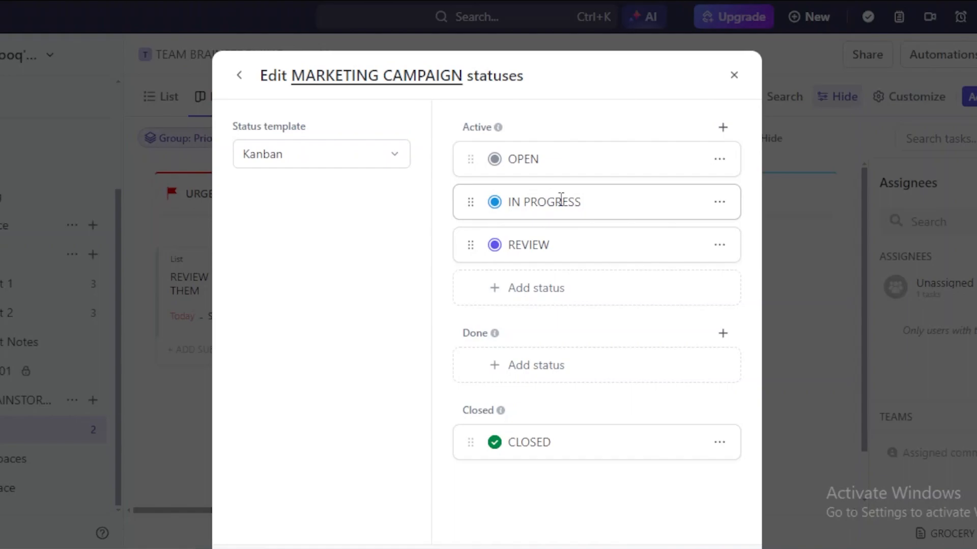
left_click(535, 301)
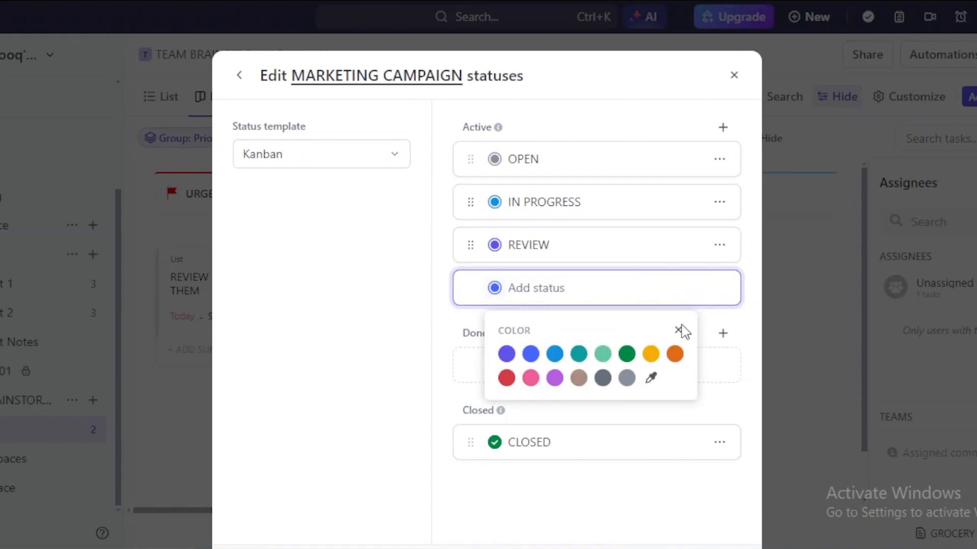
left_click(679, 330)
left_click(636, 300)
left_click(678, 330)
left_click(660, 512)
scroll(596, 305, "down", 2)
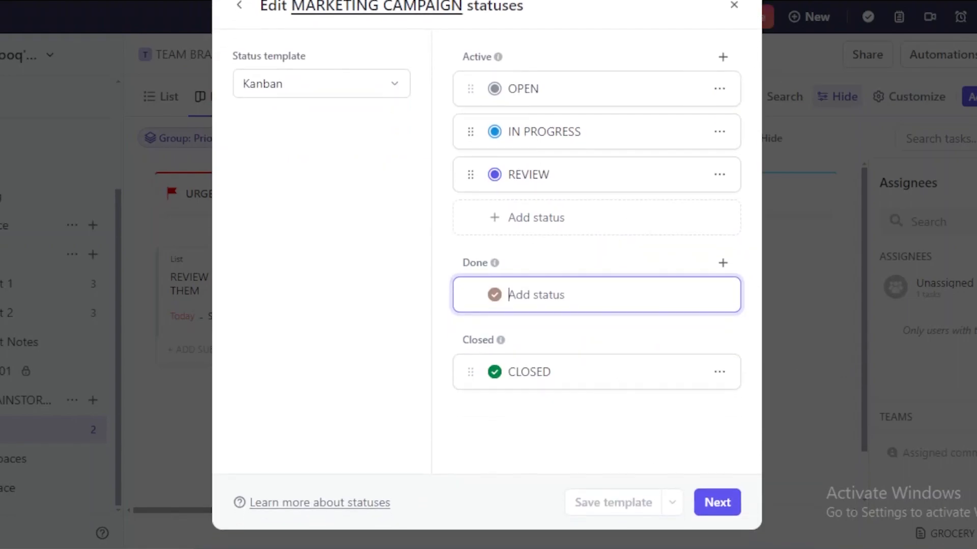
- Review all ClickApps, with Priority, Tags, Custom Fields, Multiple Assignees and Time Tracking enabled
left_click(735, 508)
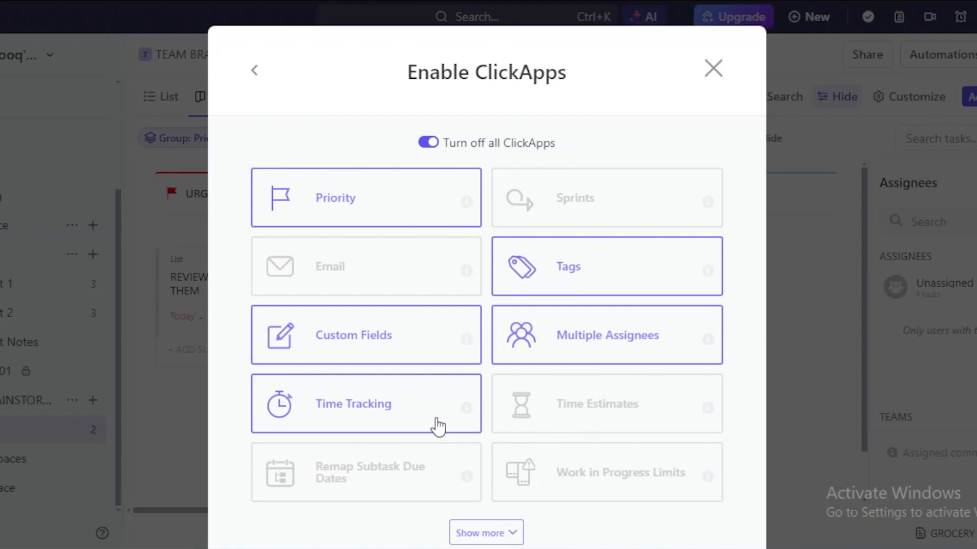
scroll(842, 359, "down", 2)
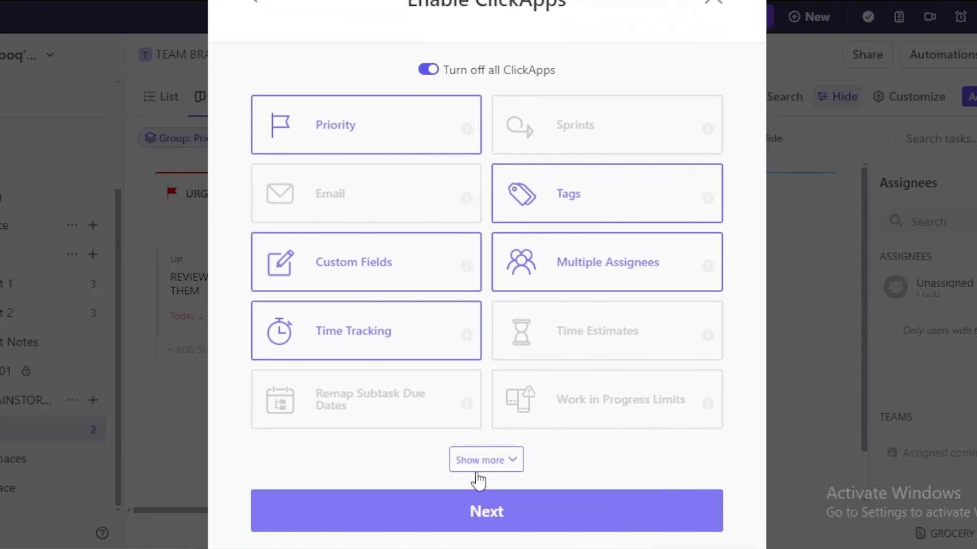
left_click(480, 460)
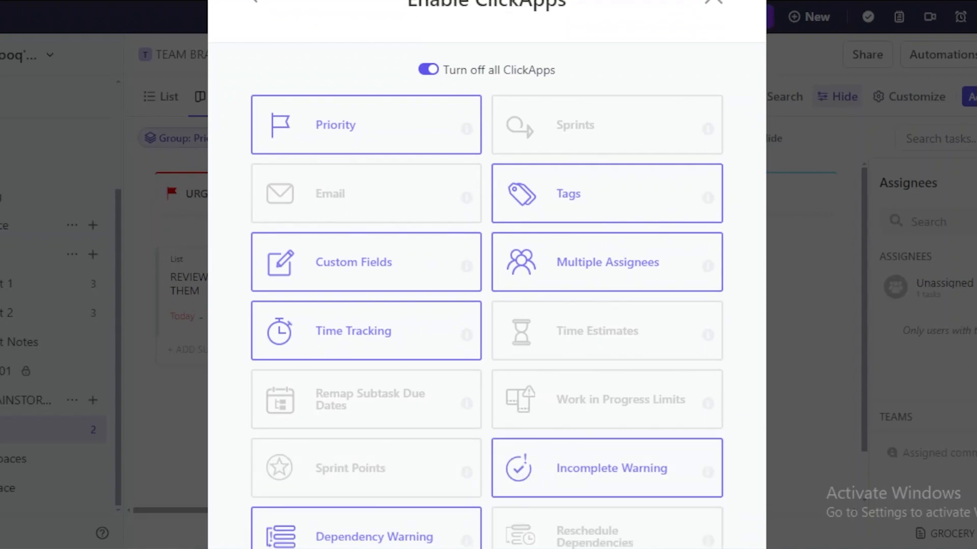
scroll(701, 457, "down", 3)
scroll(787, 348, "down", 2)
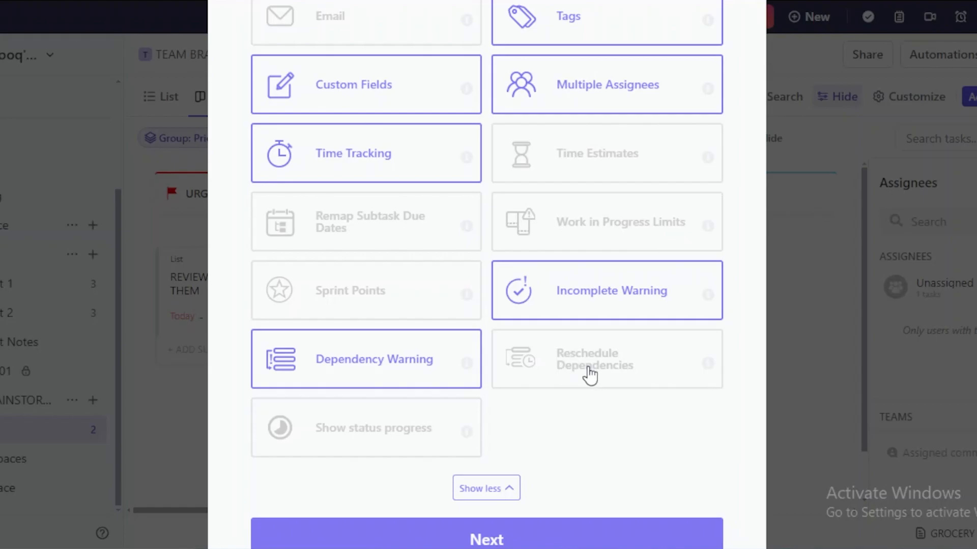
- Keep List and Board as default views and bring up the Space review summary
left_click(540, 543)
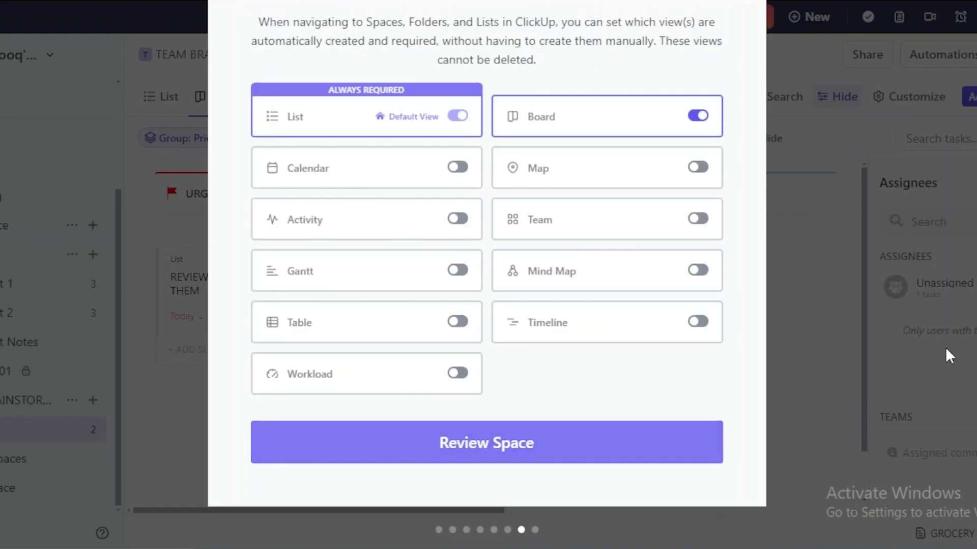
scroll(487, 274, "up", 3)
scroll(487, 274, "down", 1)
scroll(487, 274, "down", 2)
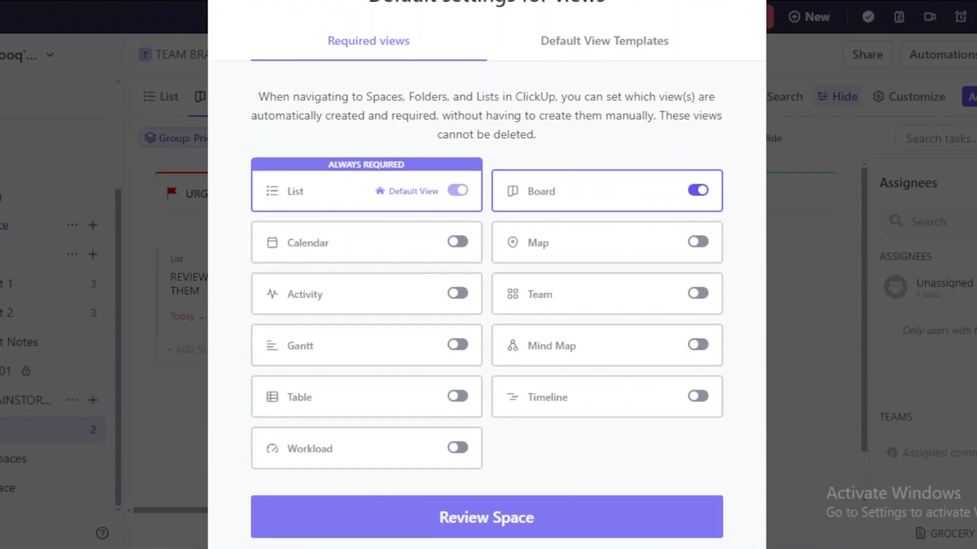
scroll(486, 275, "up", 1)
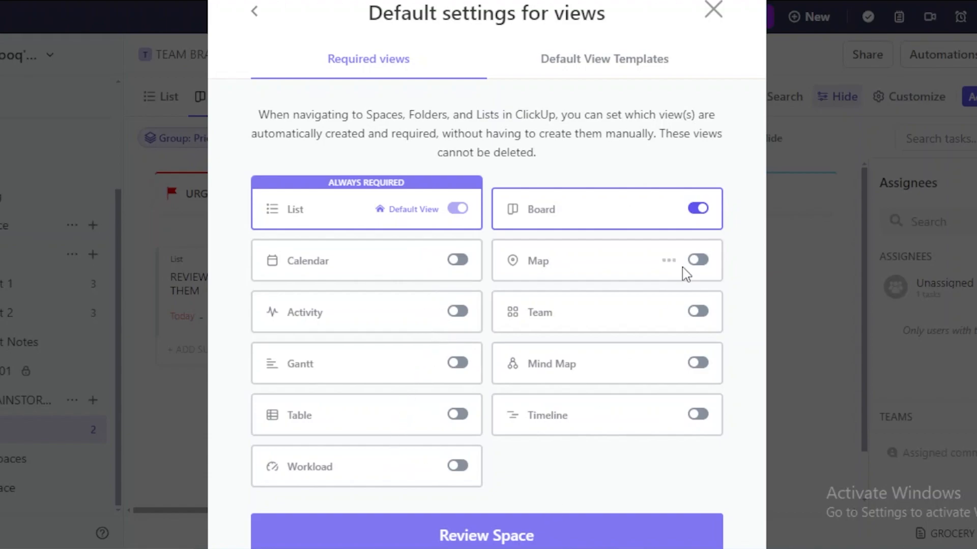
left_click(436, 532)
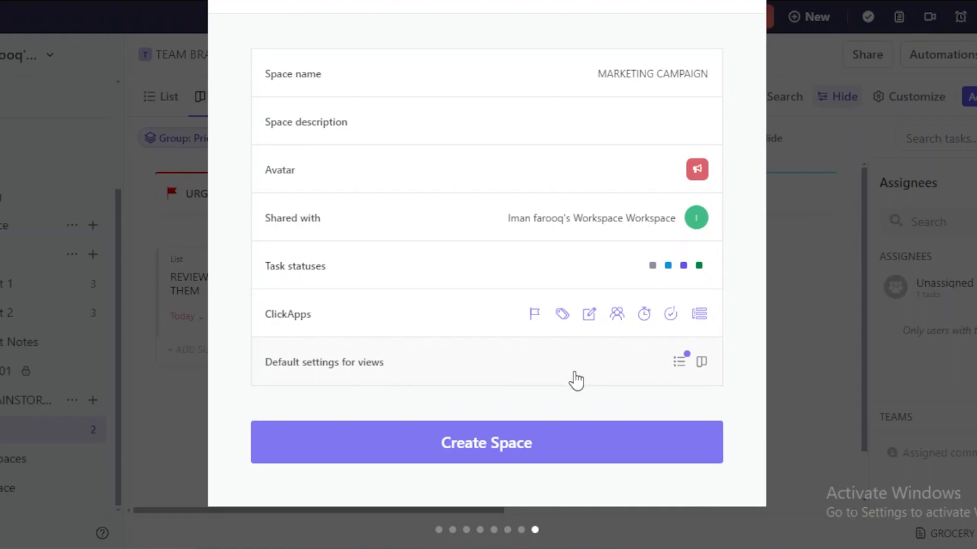
- Create the MARKETING CAMPAIGN Space and dismiss the status-inheritance banner
left_click(534, 466)
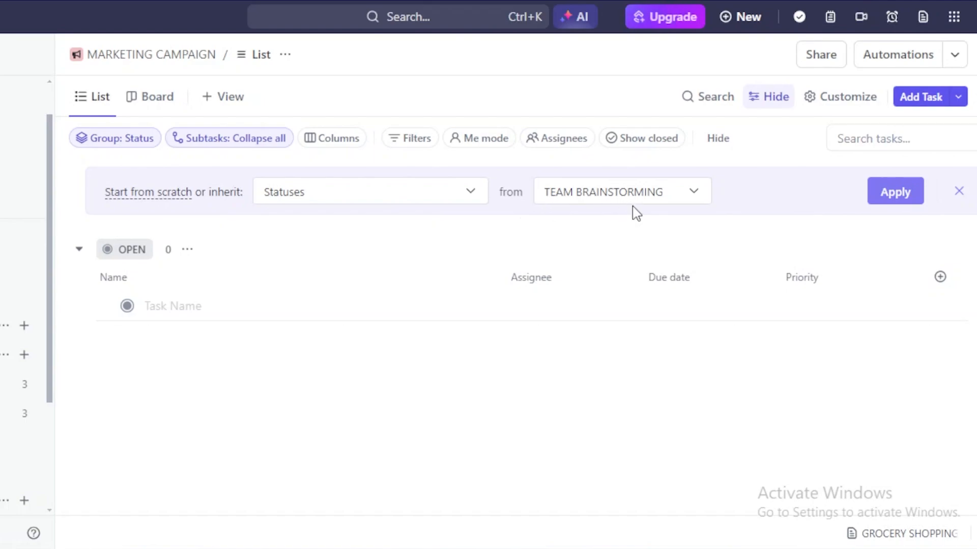
left_click(880, 192)
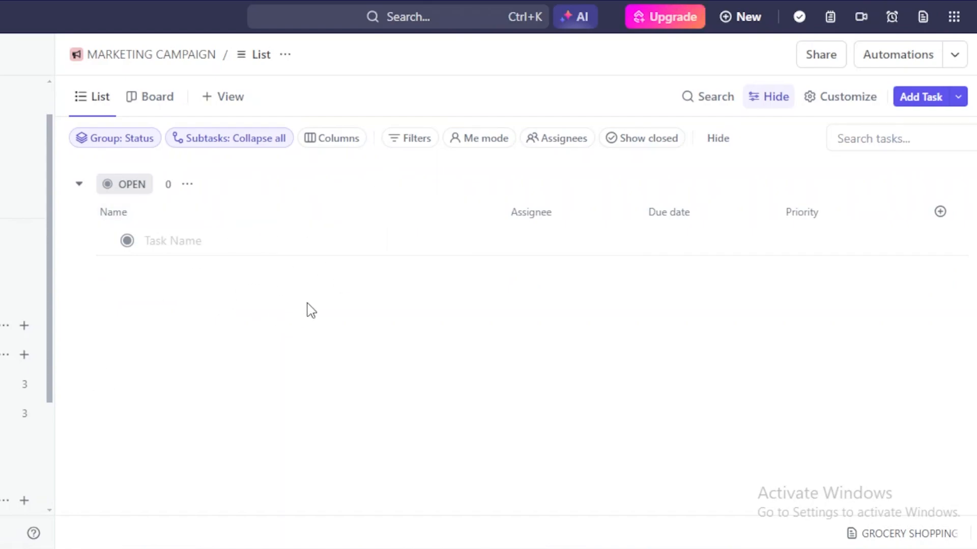
- Switch the MARKETING CAMPAIGN Space from its List to its Board view
left_click(221, 244)
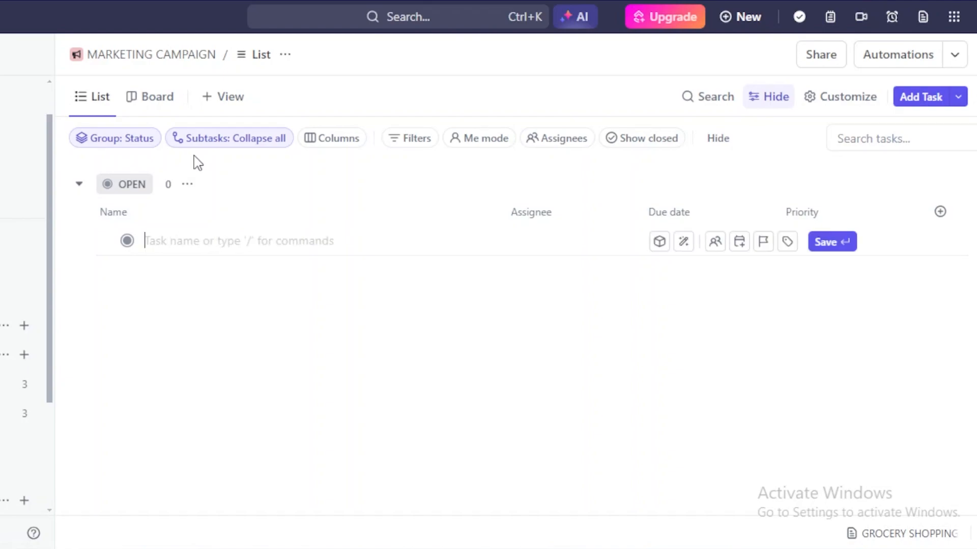
left_click(169, 107)
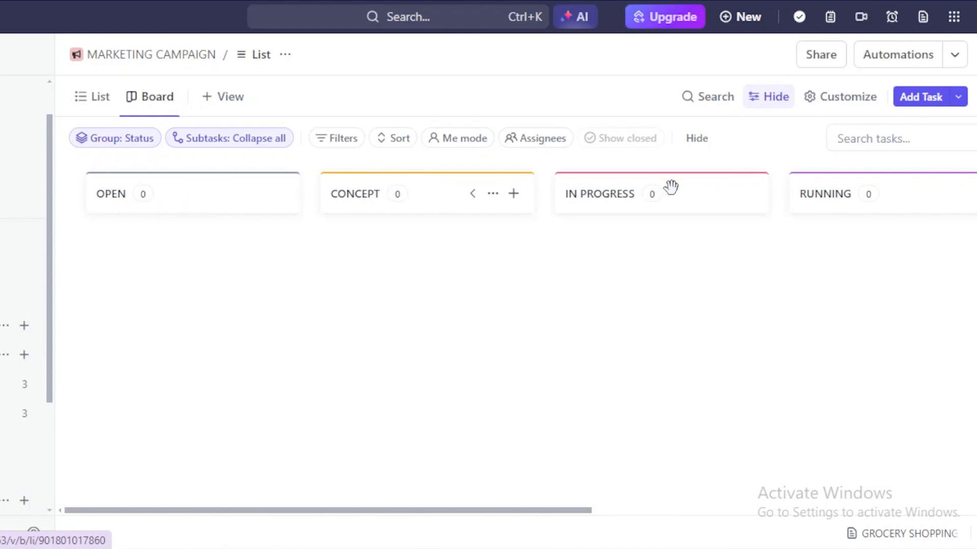
left_click_drag(565, 511, 447, 509)
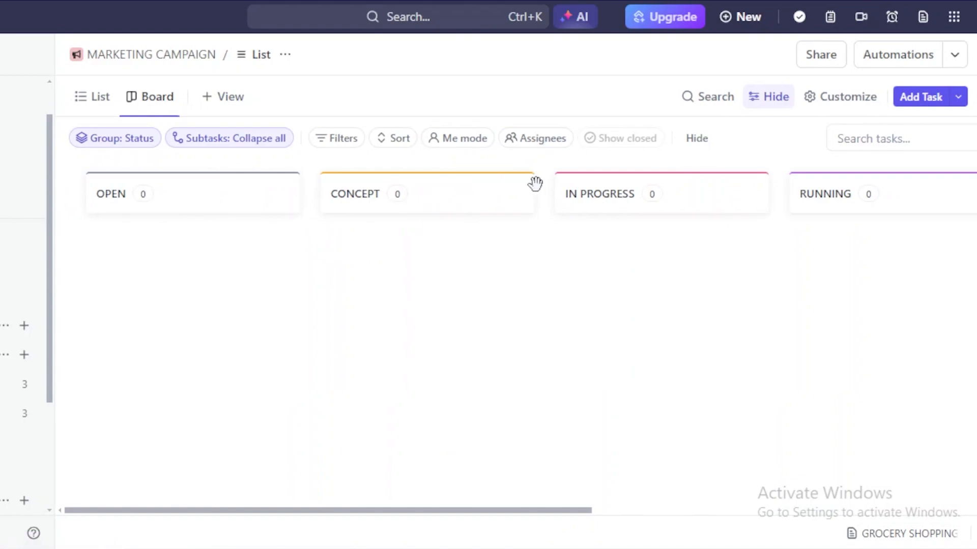
- Collapse the OPEN and CONCEPT columns so IN PROGRESS comes first
mouse_move(188, 200)
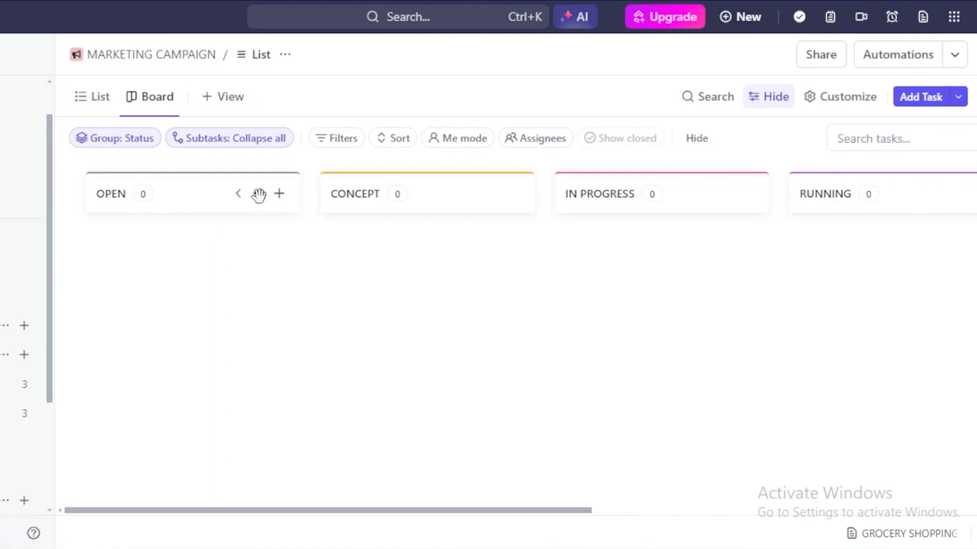
left_click(258, 196)
left_click(320, 321)
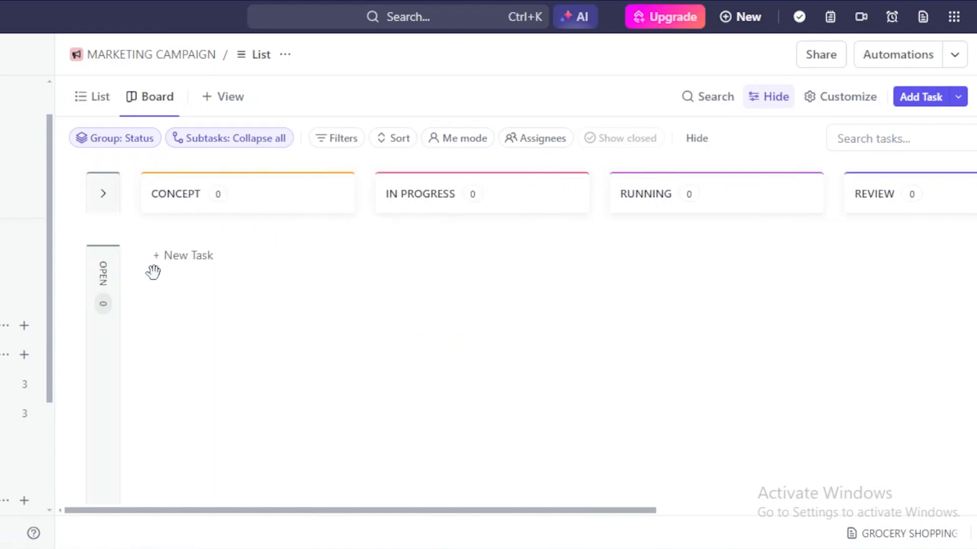
left_click(338, 193)
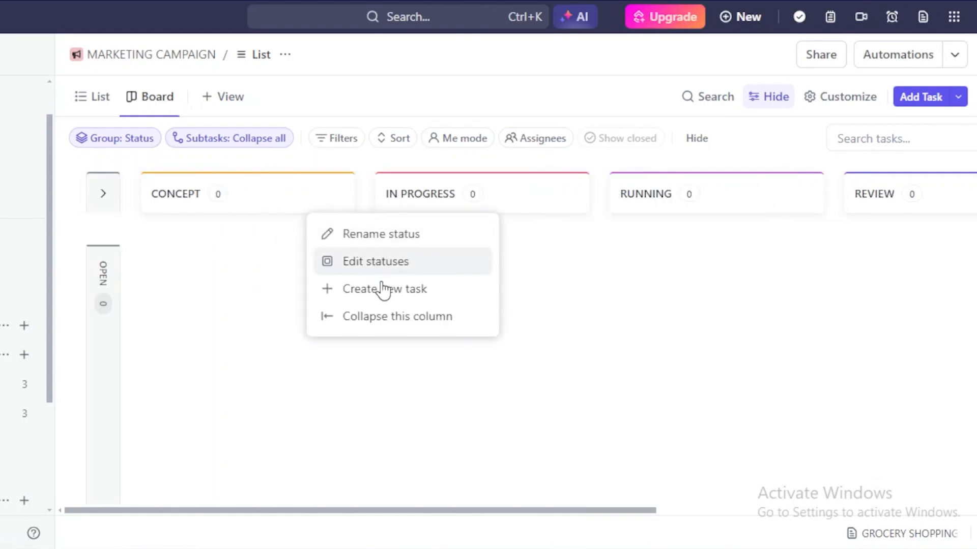
left_click(384, 318)
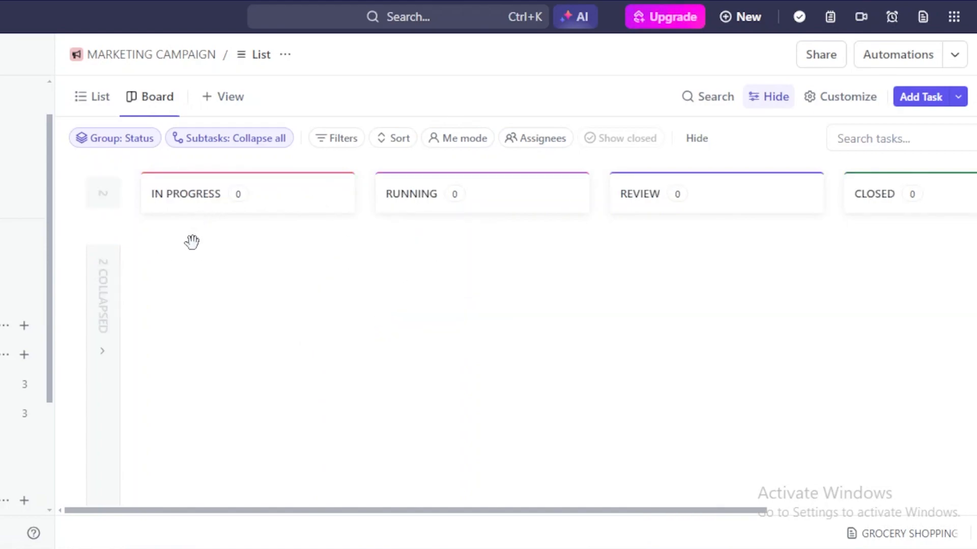
- Add a task named 'CREATING SOCIAL MEDIA CONTNT' to the IN PROGRESS column of the MARKETING CAMPAIGN board
left_click(210, 257)
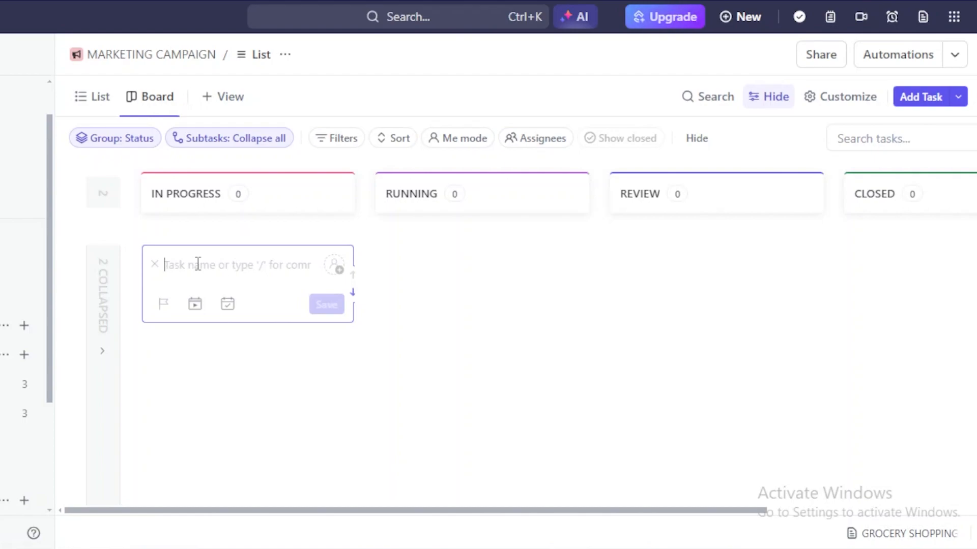
type("CREATING S")
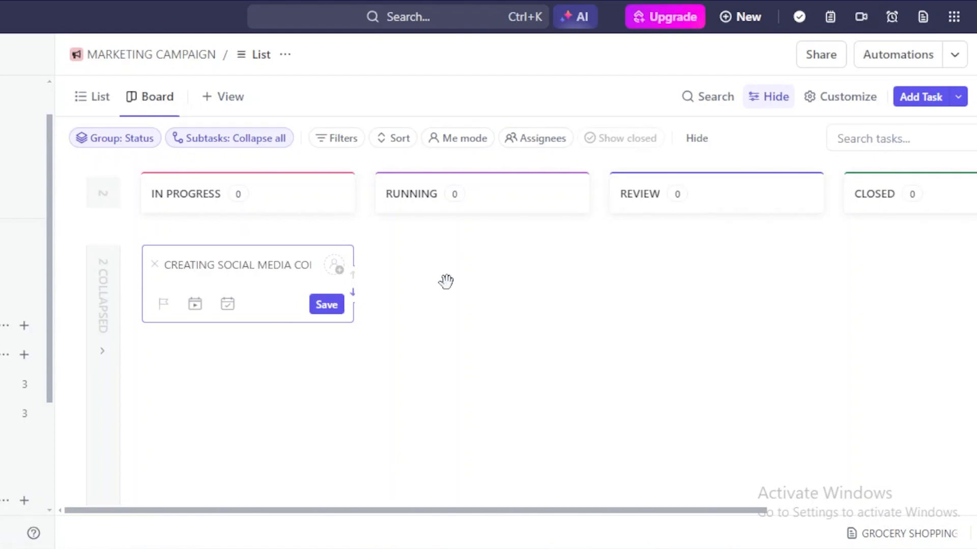
left_click(332, 304)
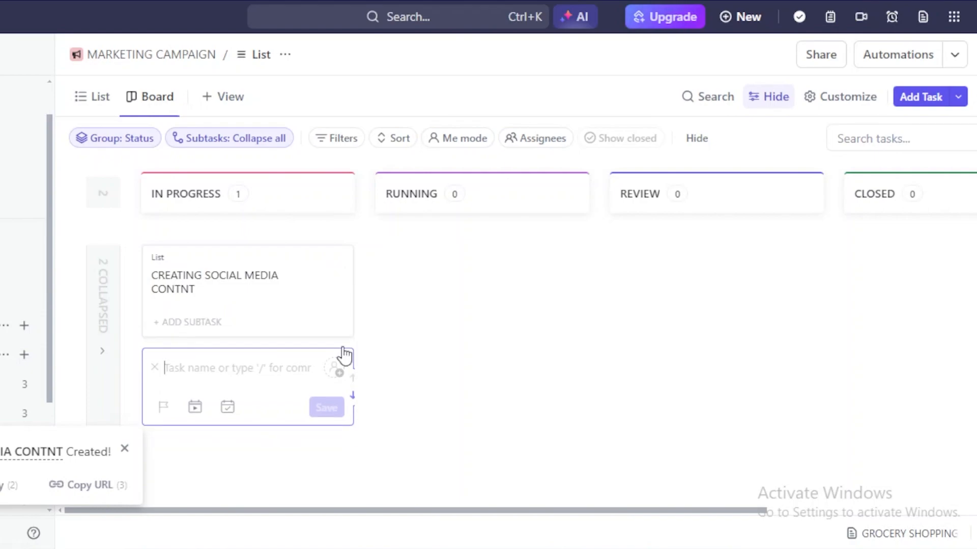
left_click_drag(249, 320, 281, 283)
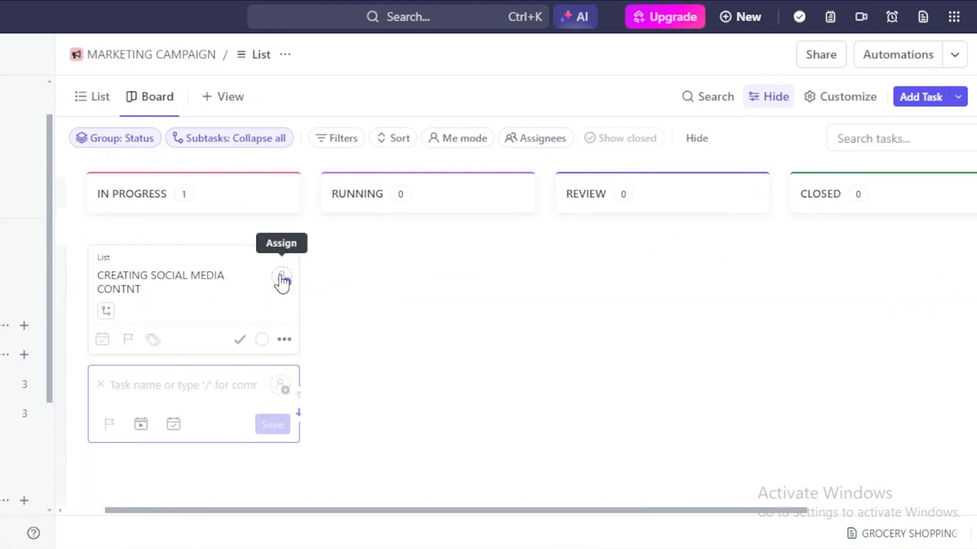